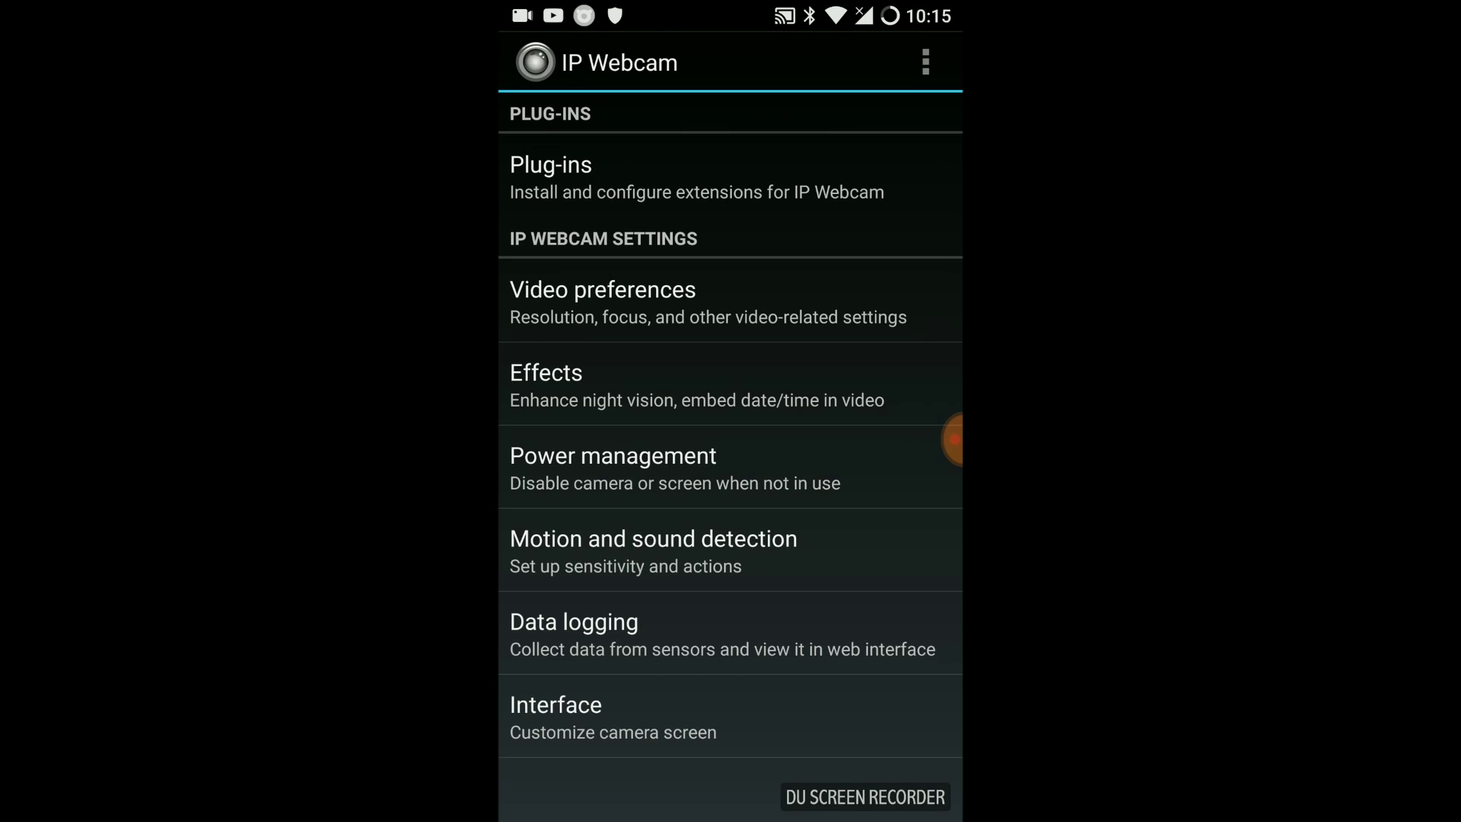
- Scroll down and back up through the IP Webcam settings list
scroll(730, 426, "down", 15)
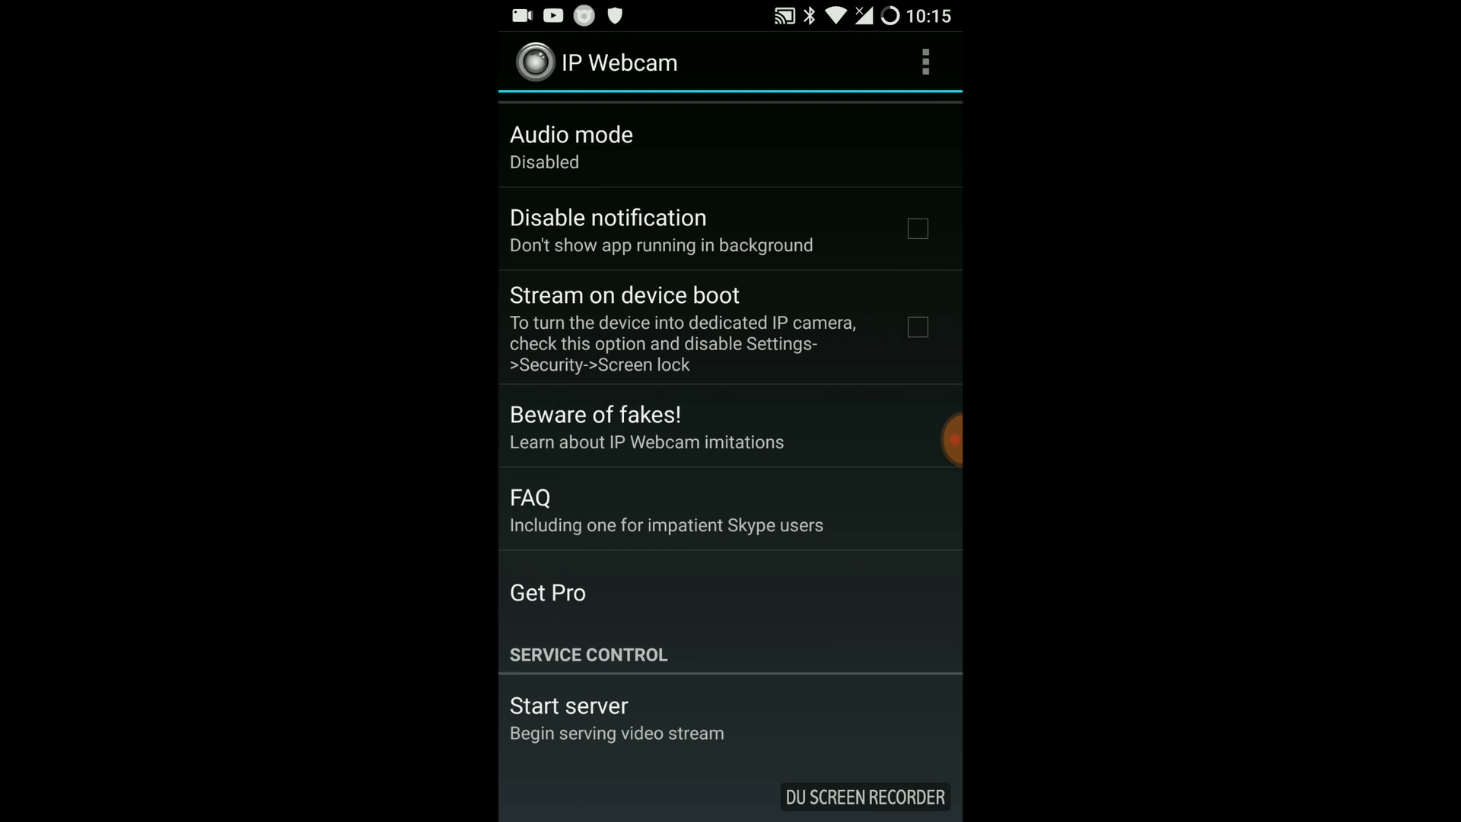
scroll(731, 426, "up", 15)
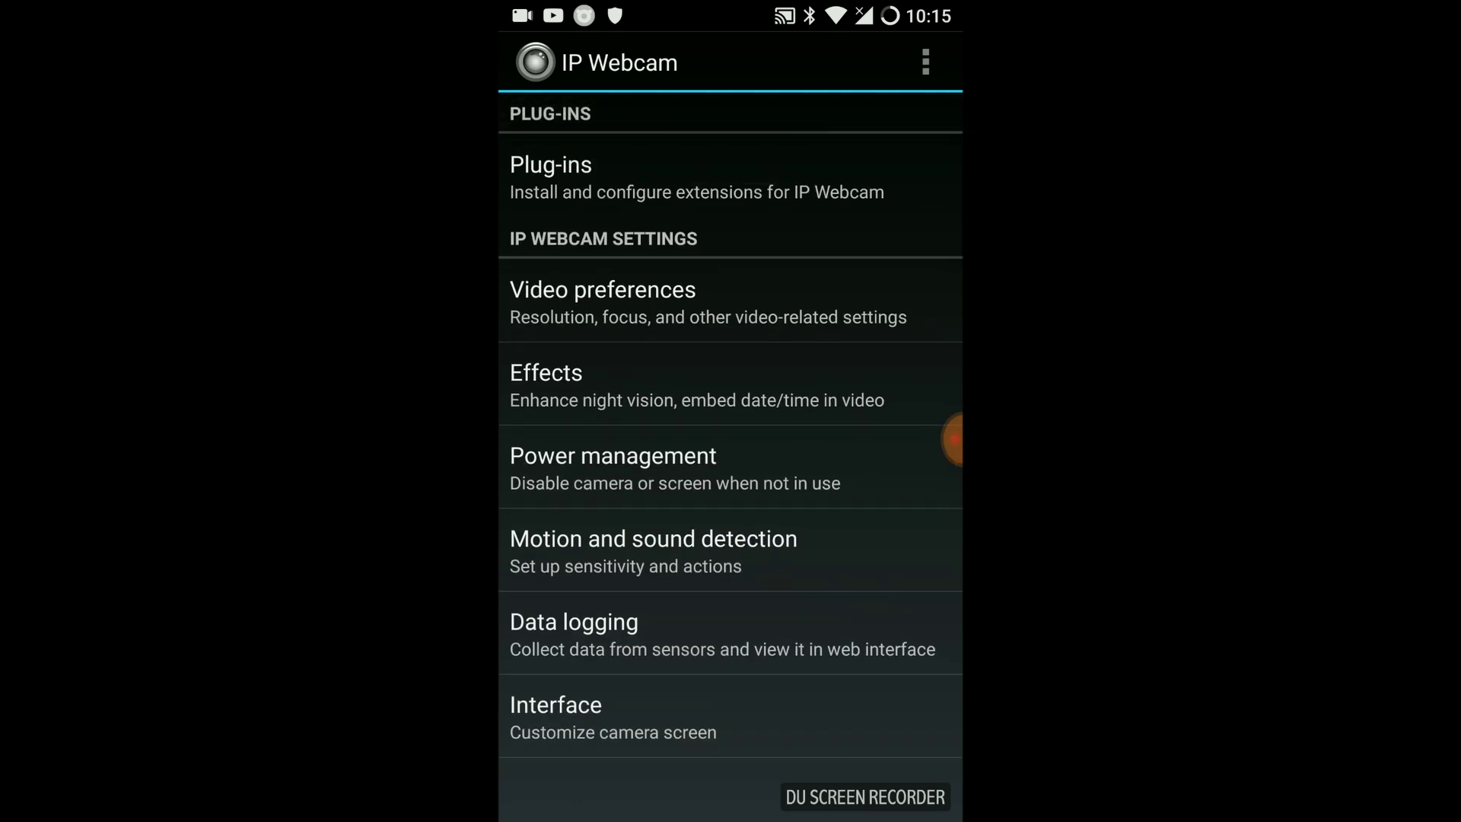
left_click(602, 303)
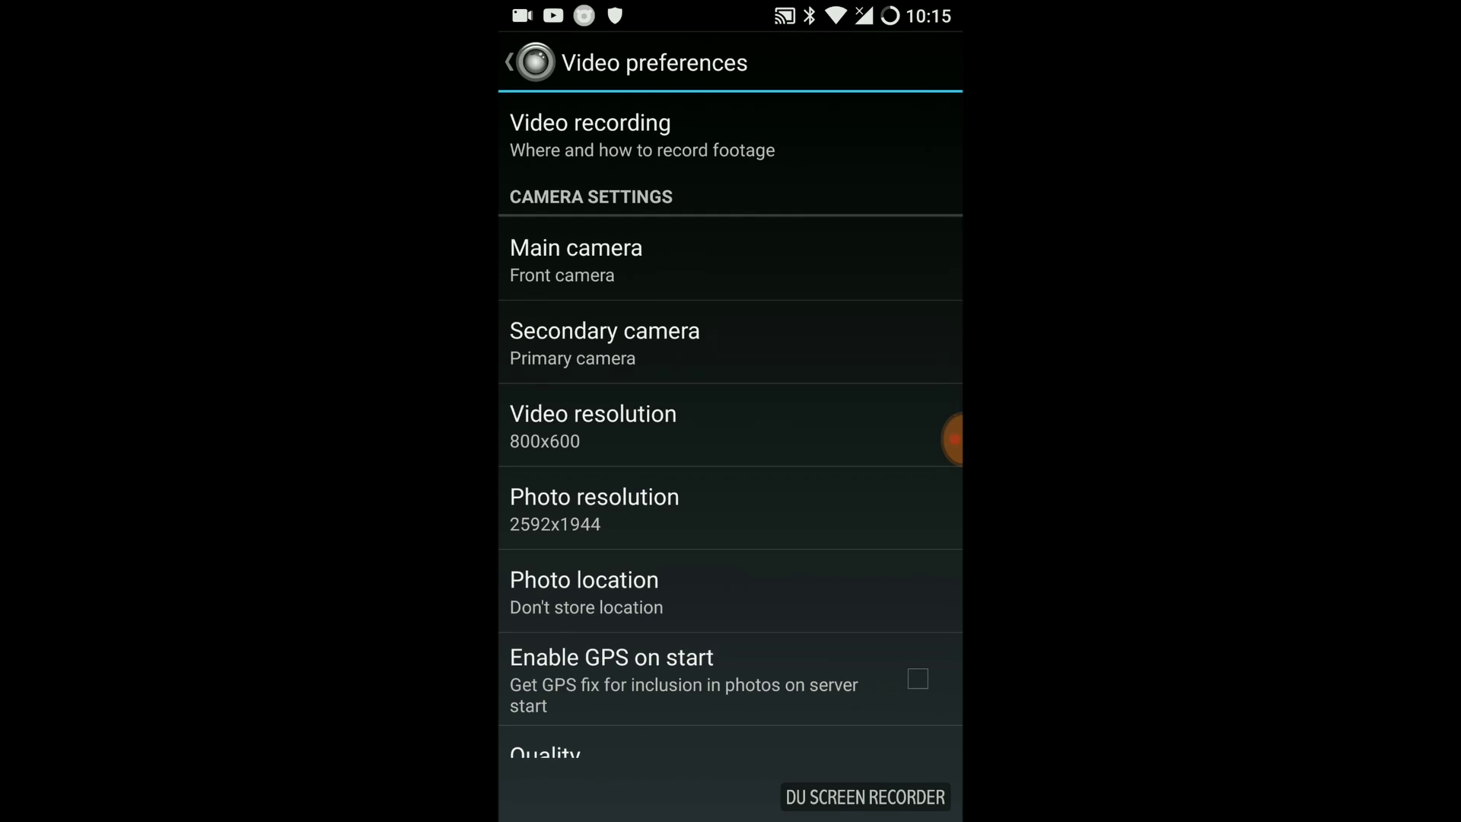
left_click(594, 424)
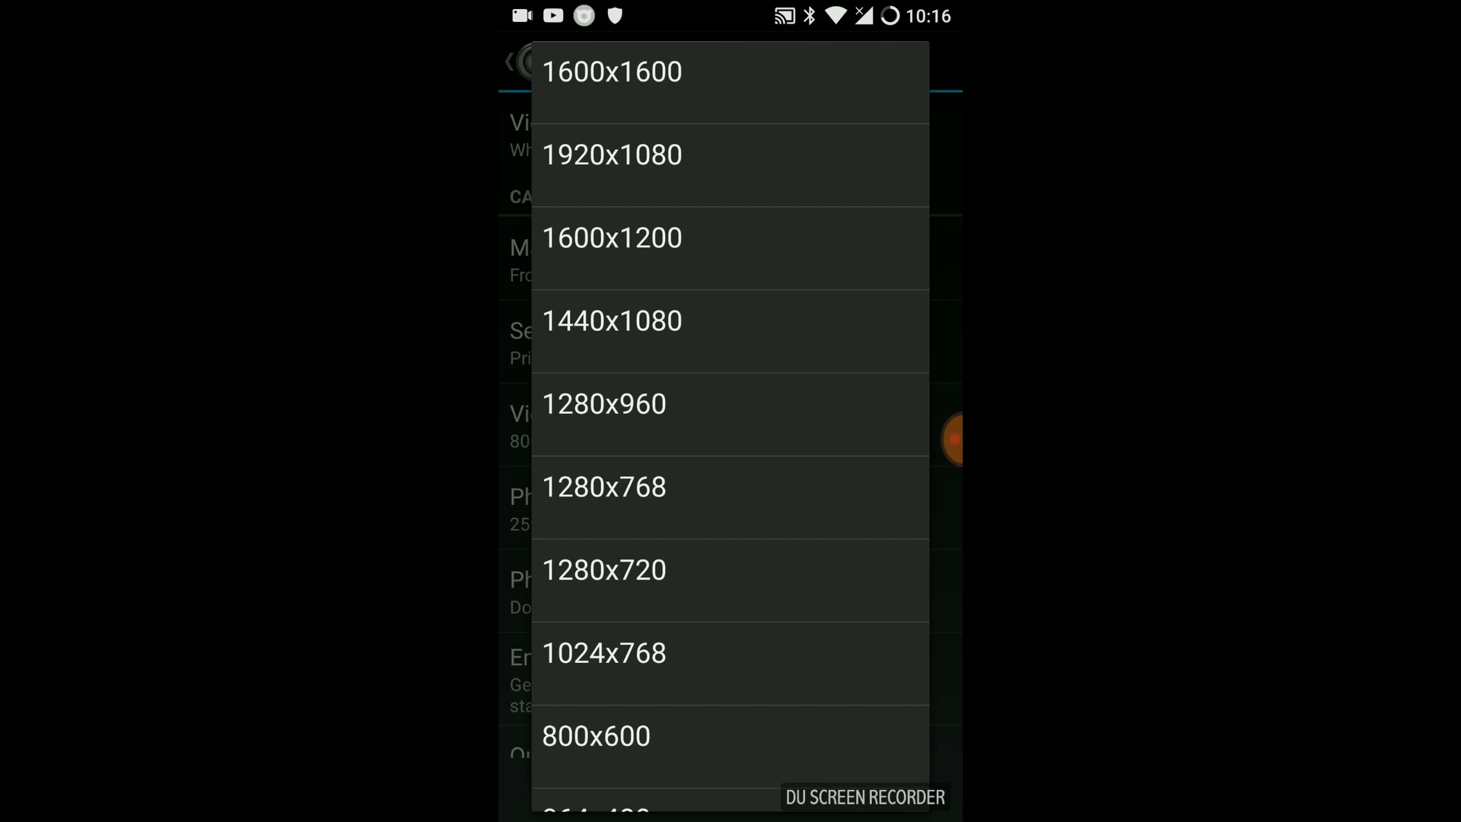
scroll(730, 426, "down", 2)
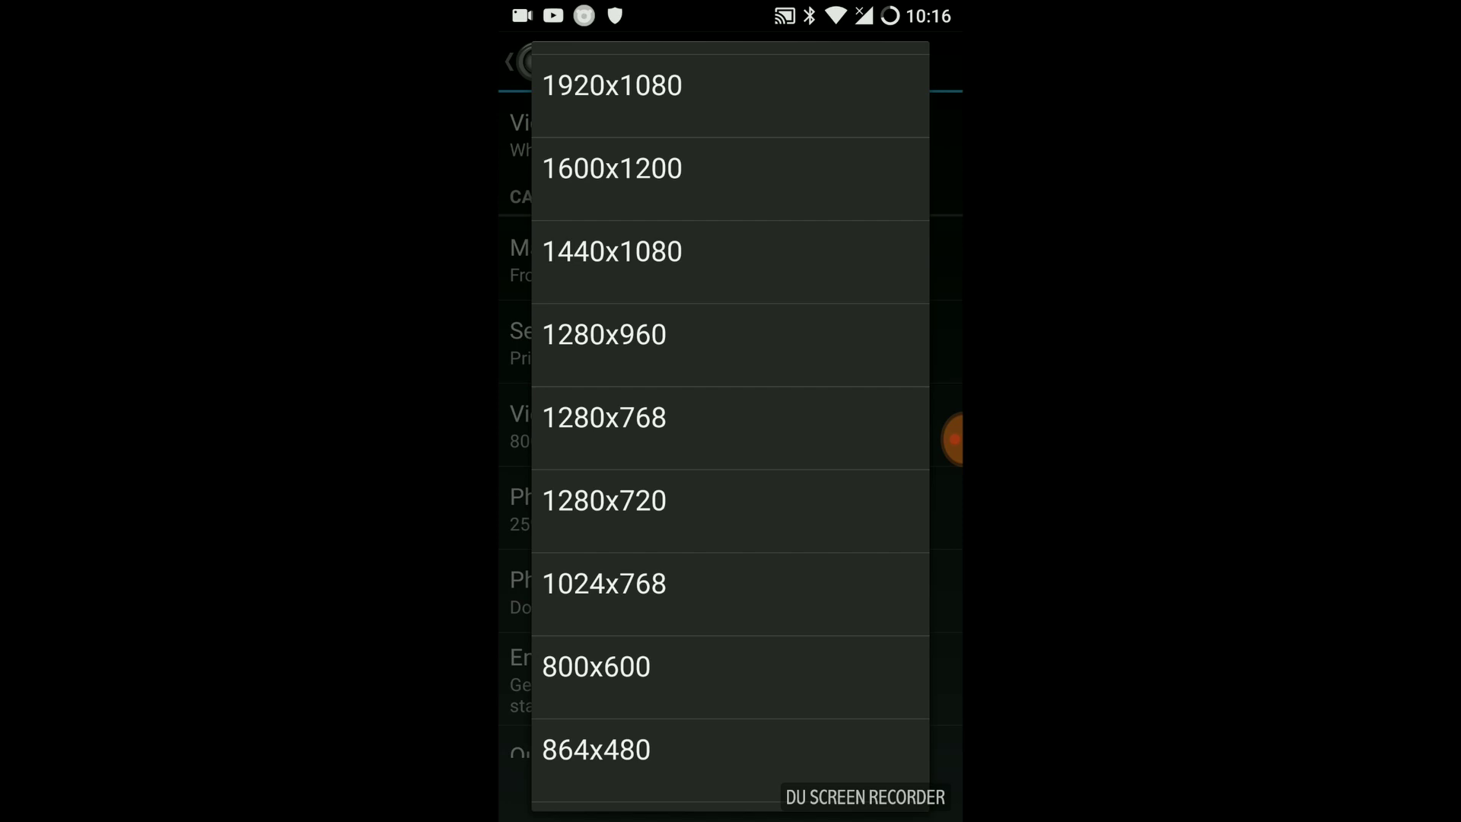
left_click(596, 666)
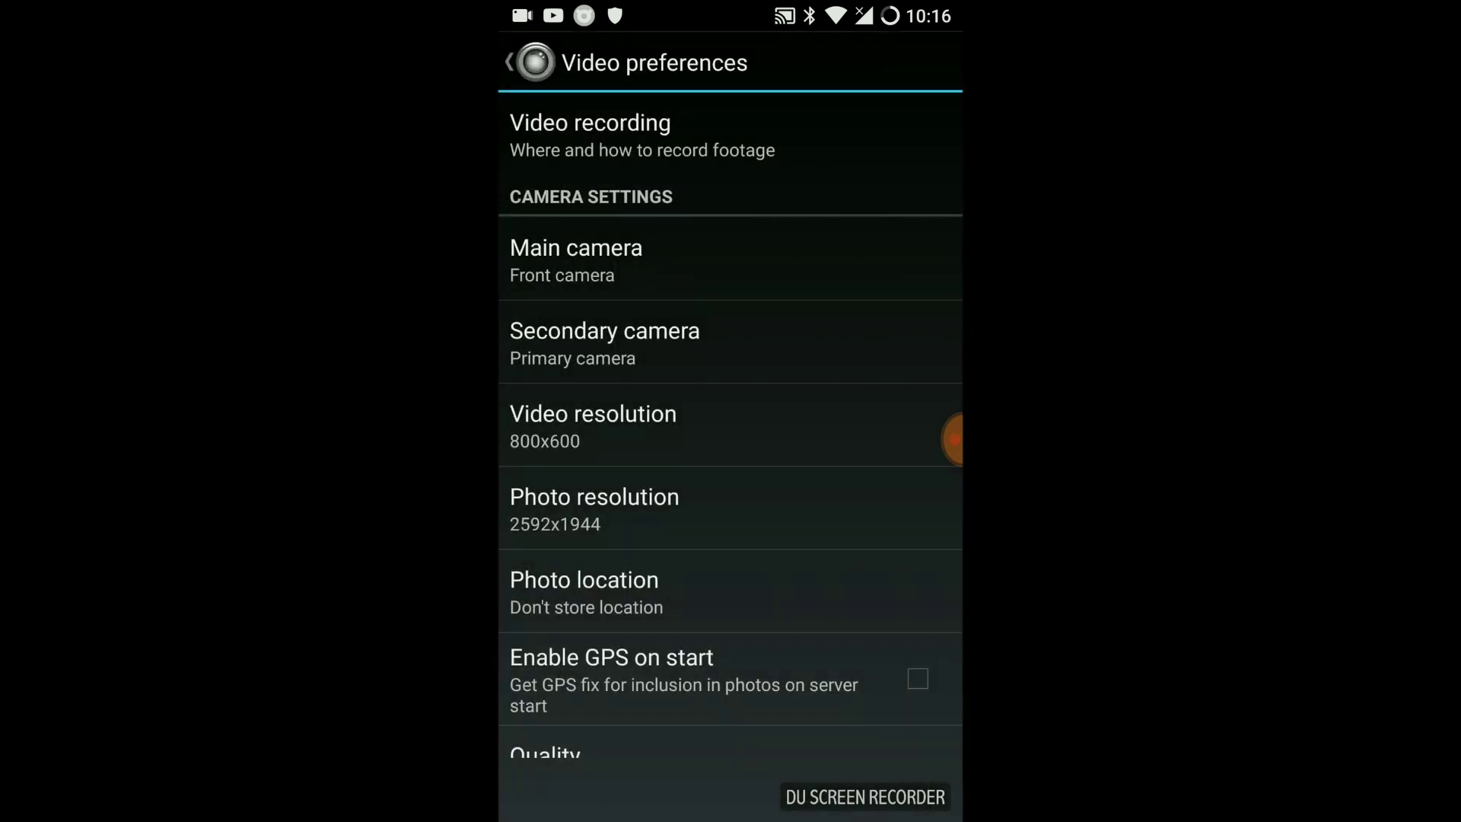
- Return to the main settings, check Audio mode under Misc, and leave it Disabled
key("Escape")
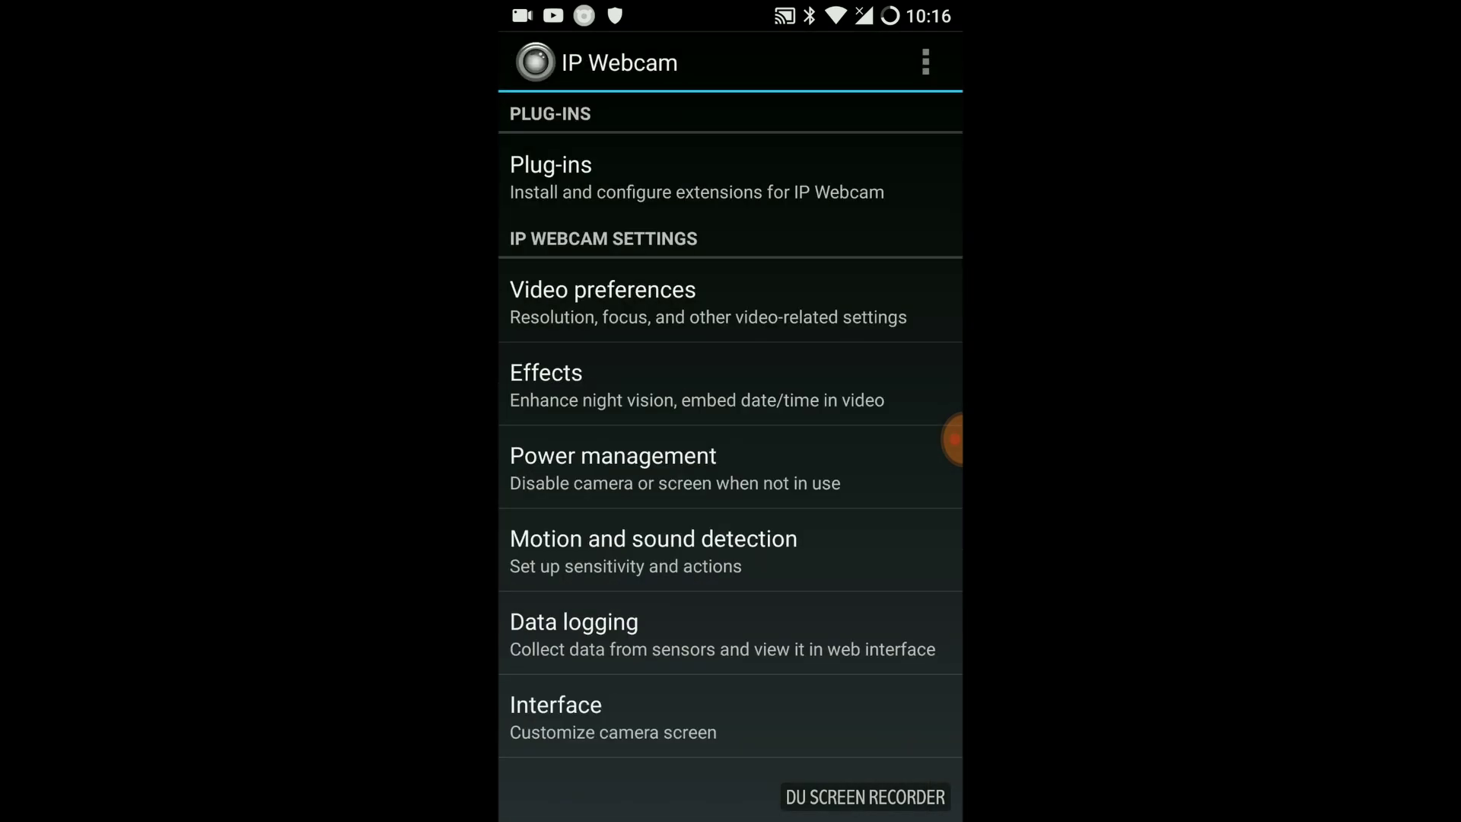
scroll(730, 424, "down", 10)
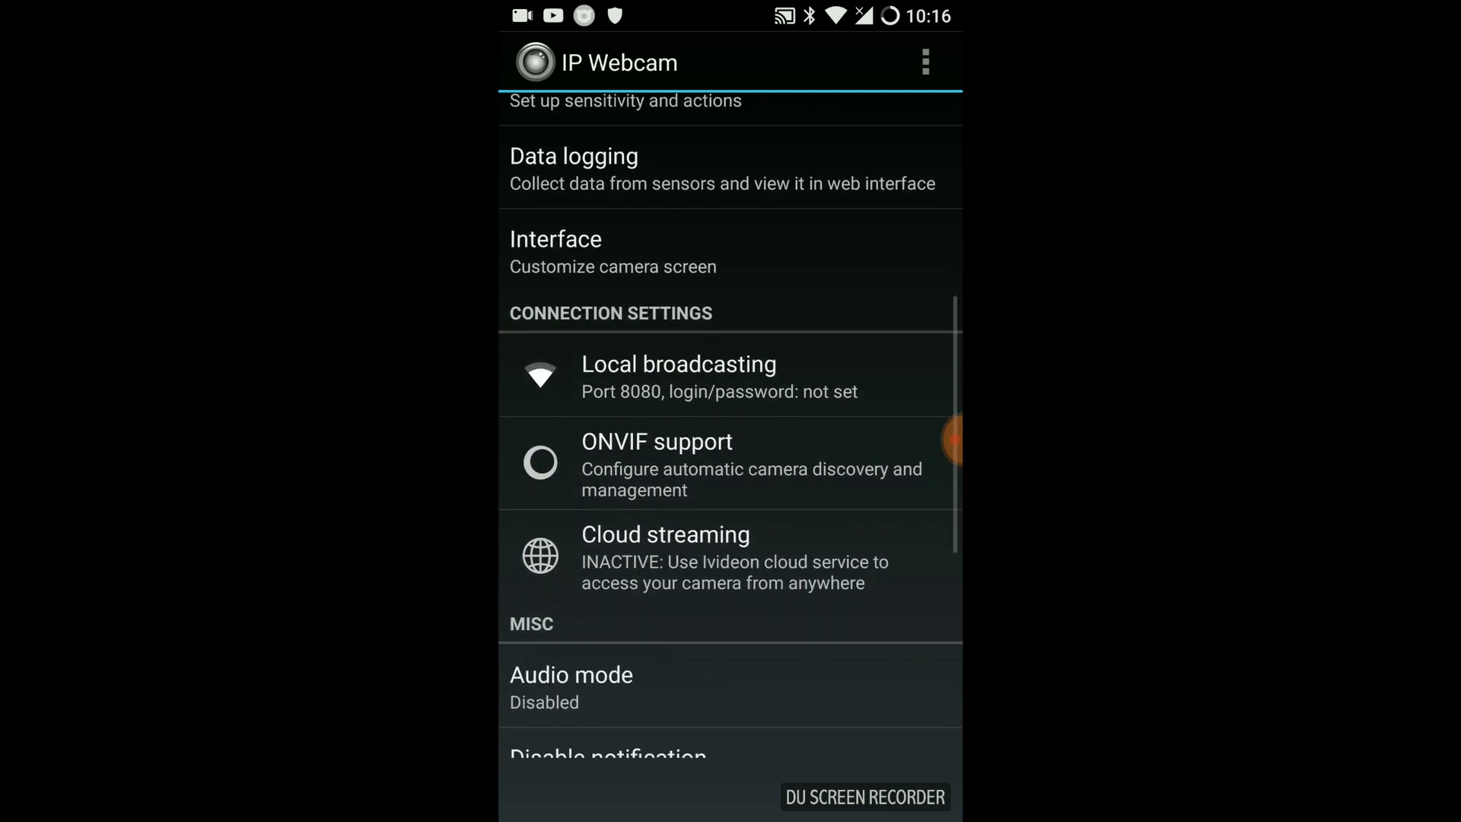
scroll(730, 424, "down", 2)
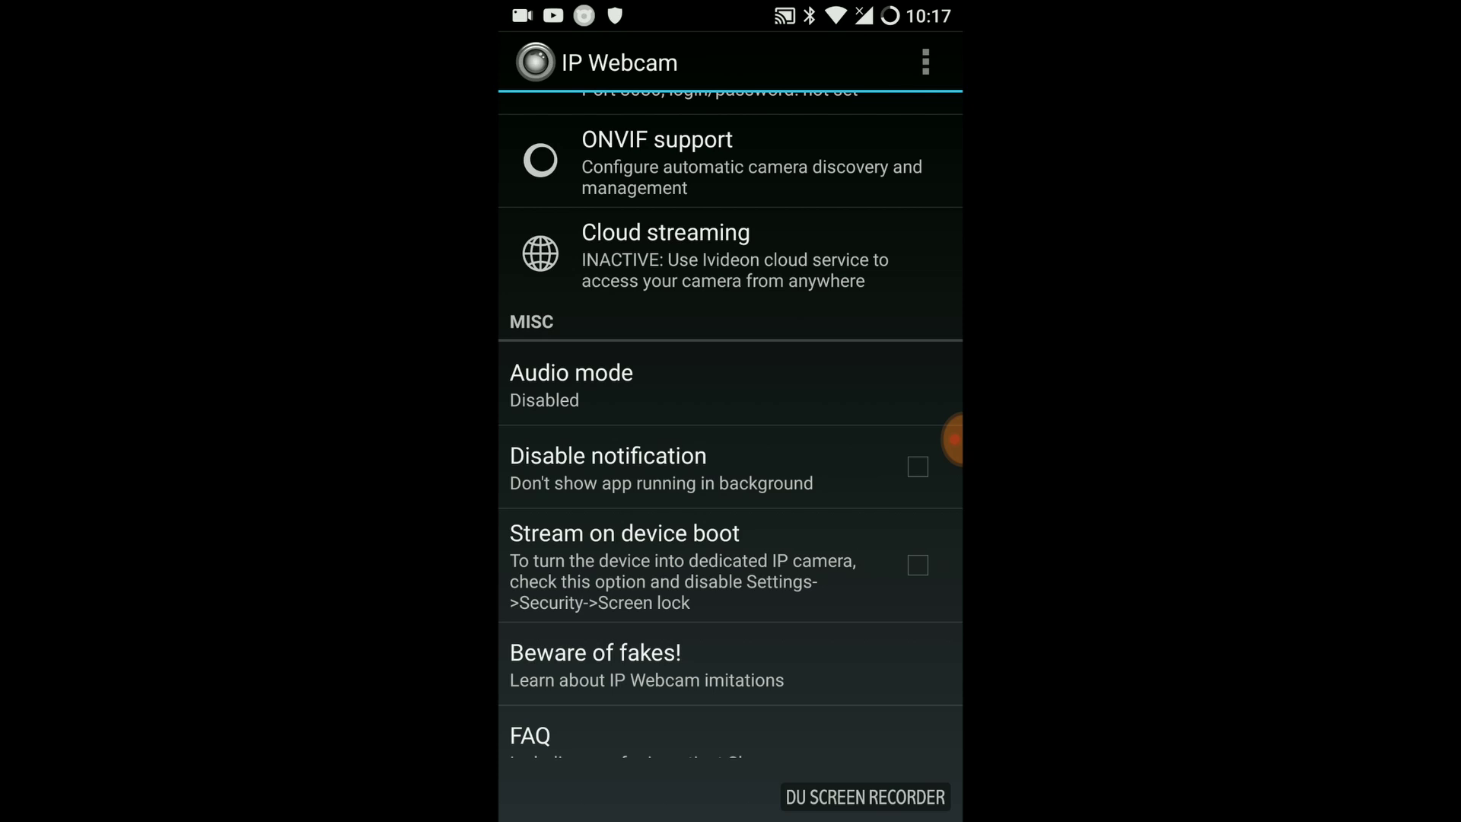
left_click(571, 384)
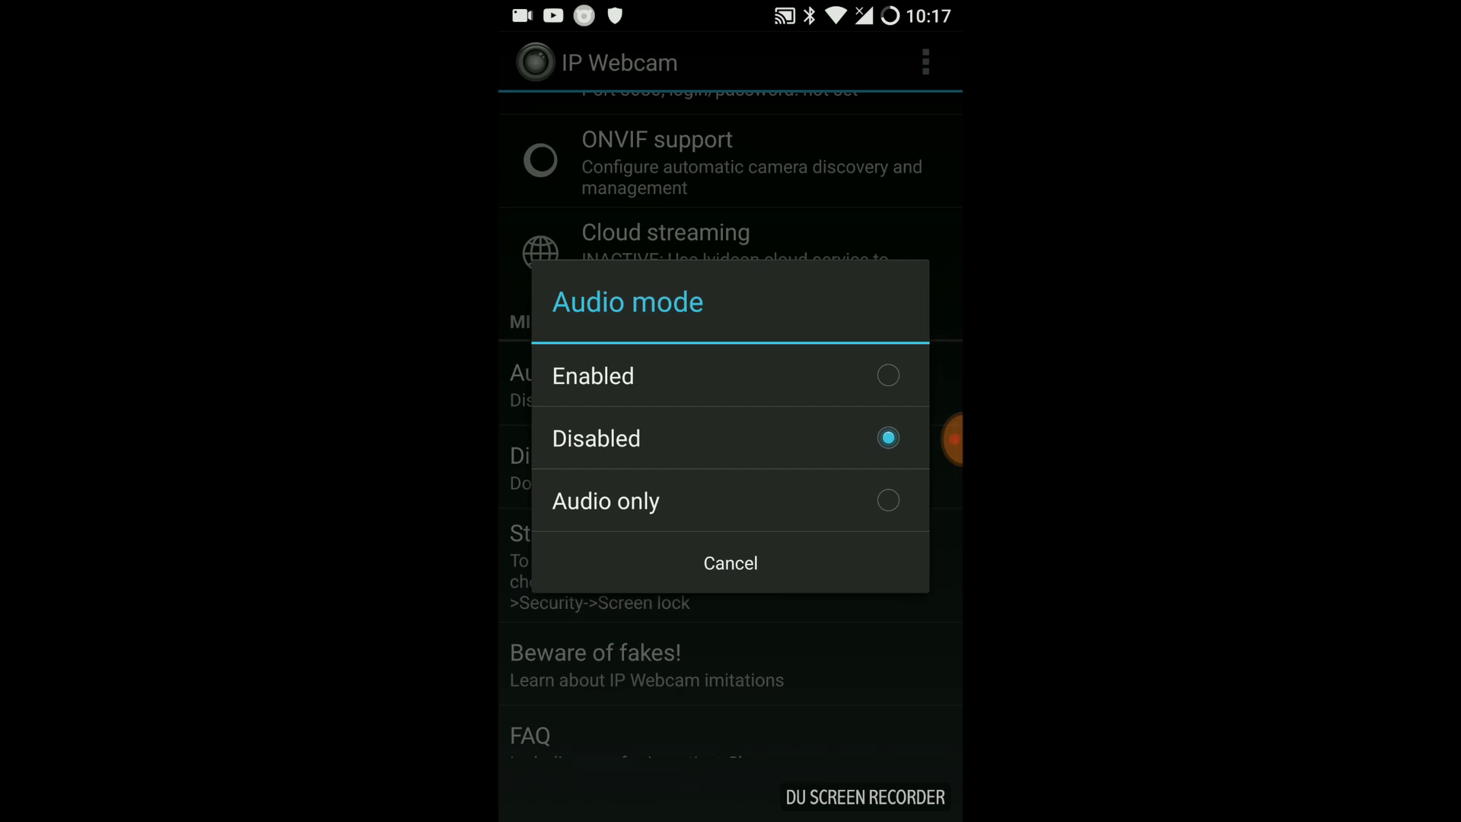
left_click(730, 563)
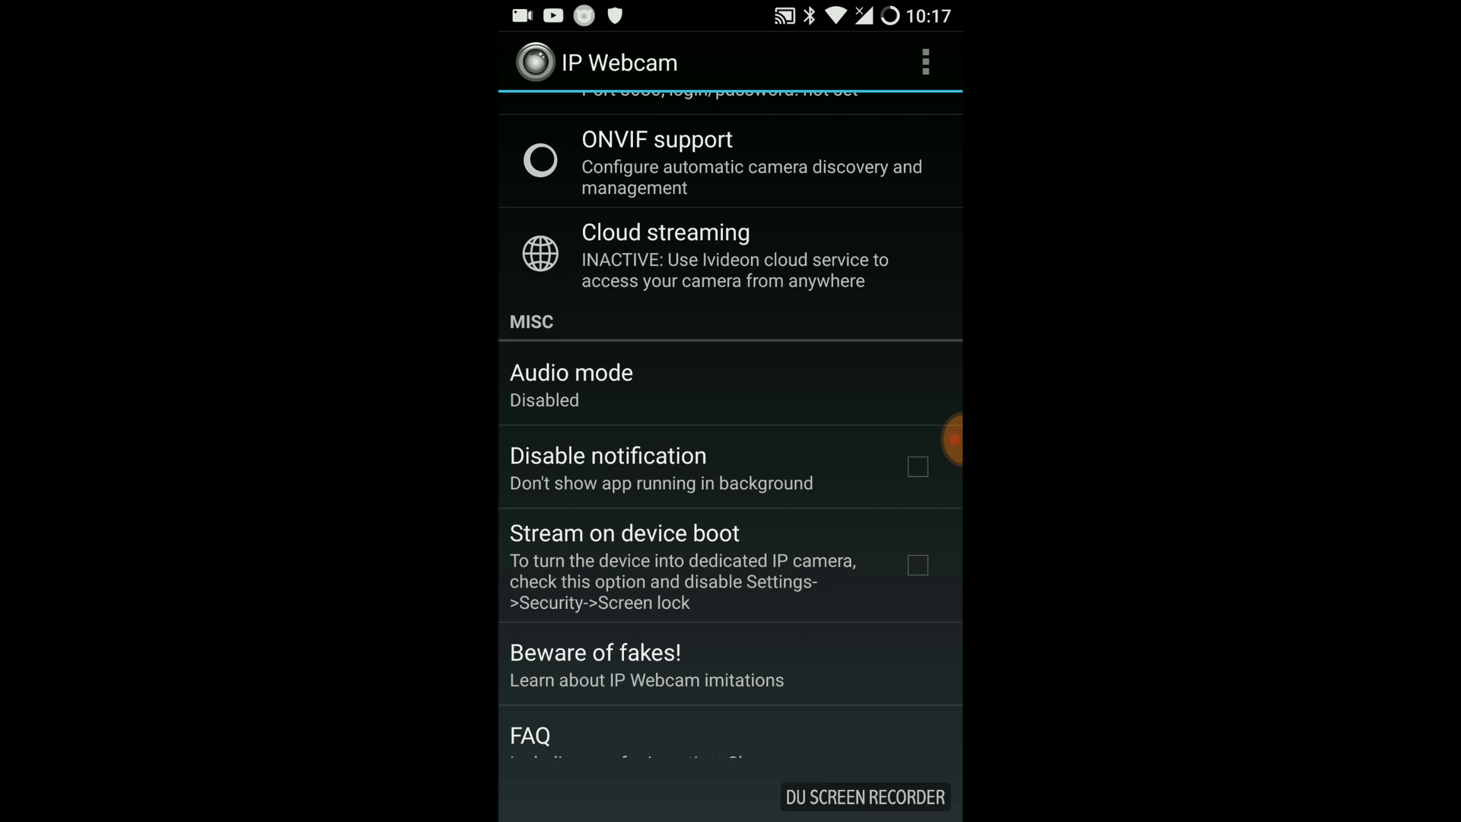
scroll(730, 426, "up", 10)
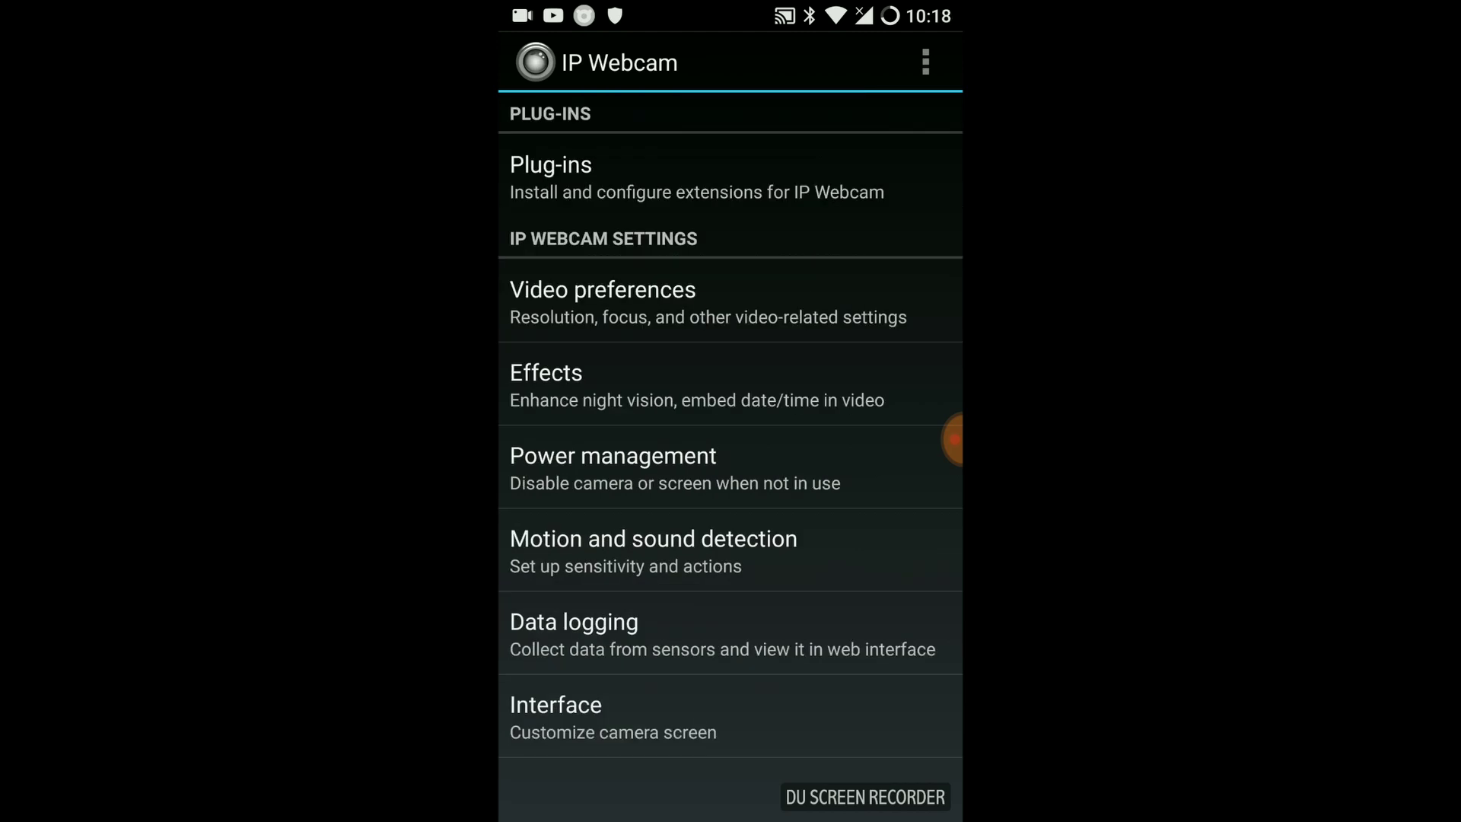
scroll(730, 426, "down", 4)
scroll(730, 426, "down", 4)
scroll(730, 426, "up", 8)
left_click(578, 385)
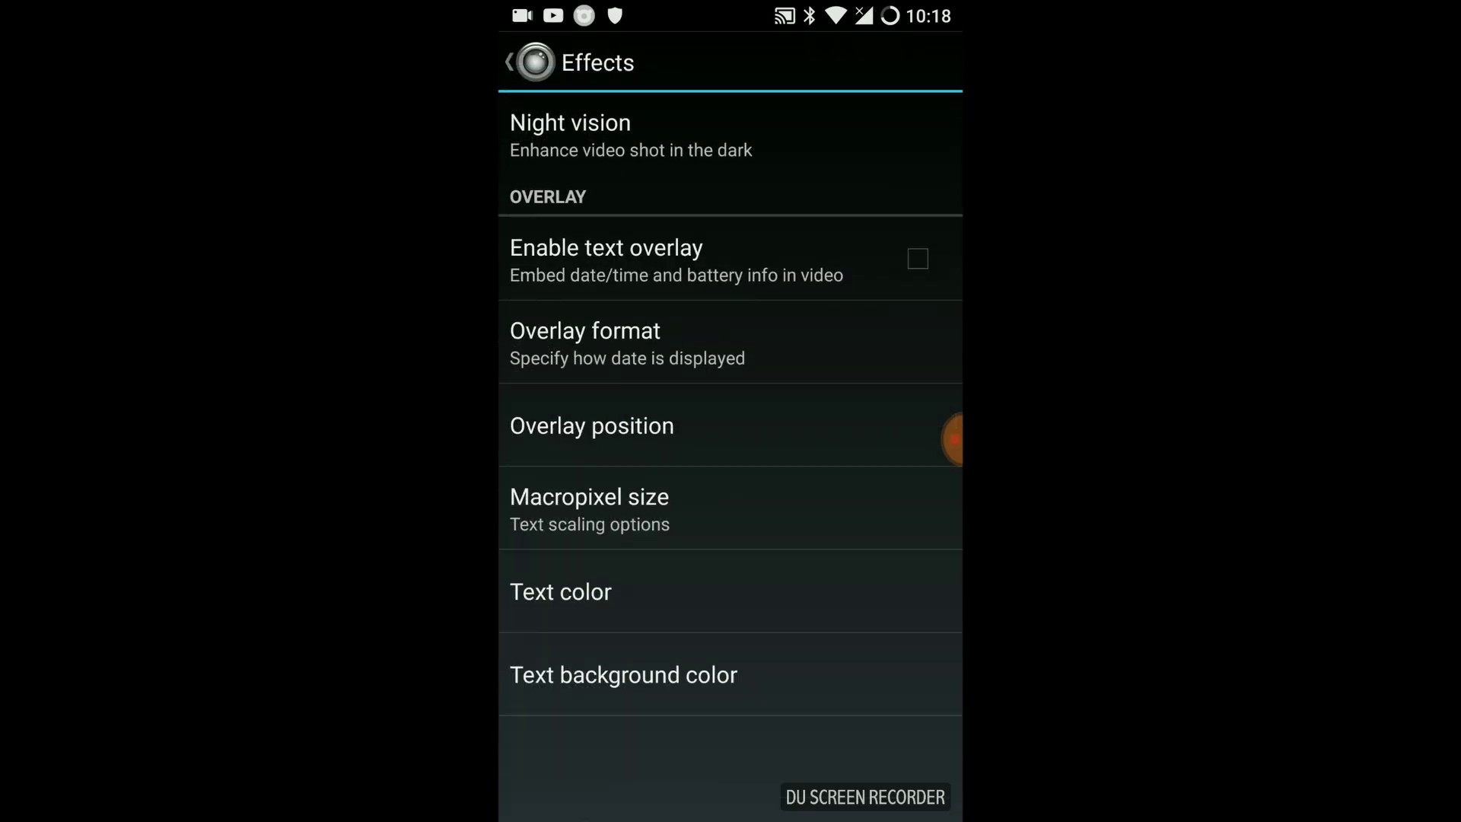
left_click(525, 62)
scroll(730, 426, "down", 10)
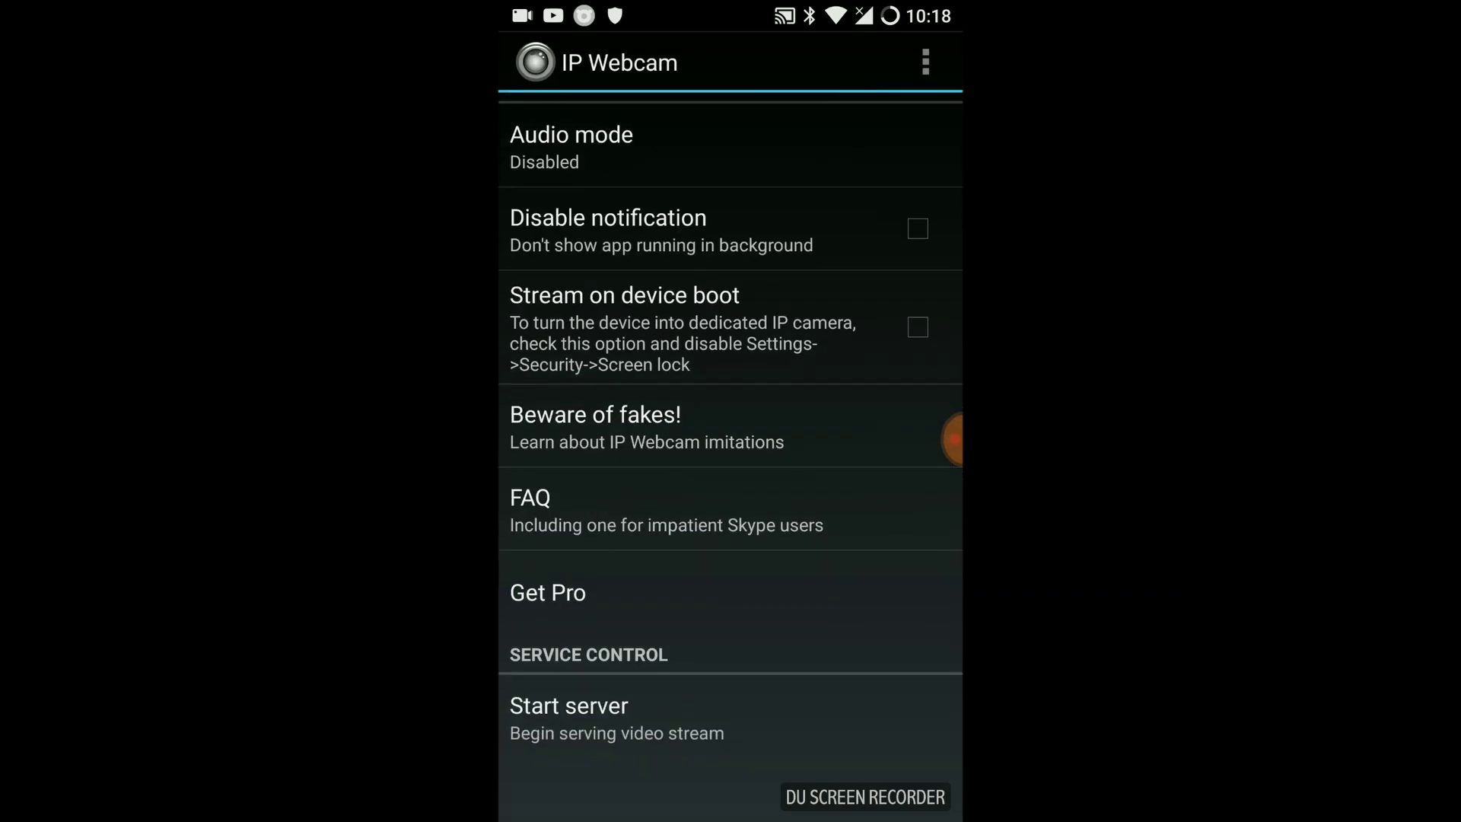
left_click(616, 717)
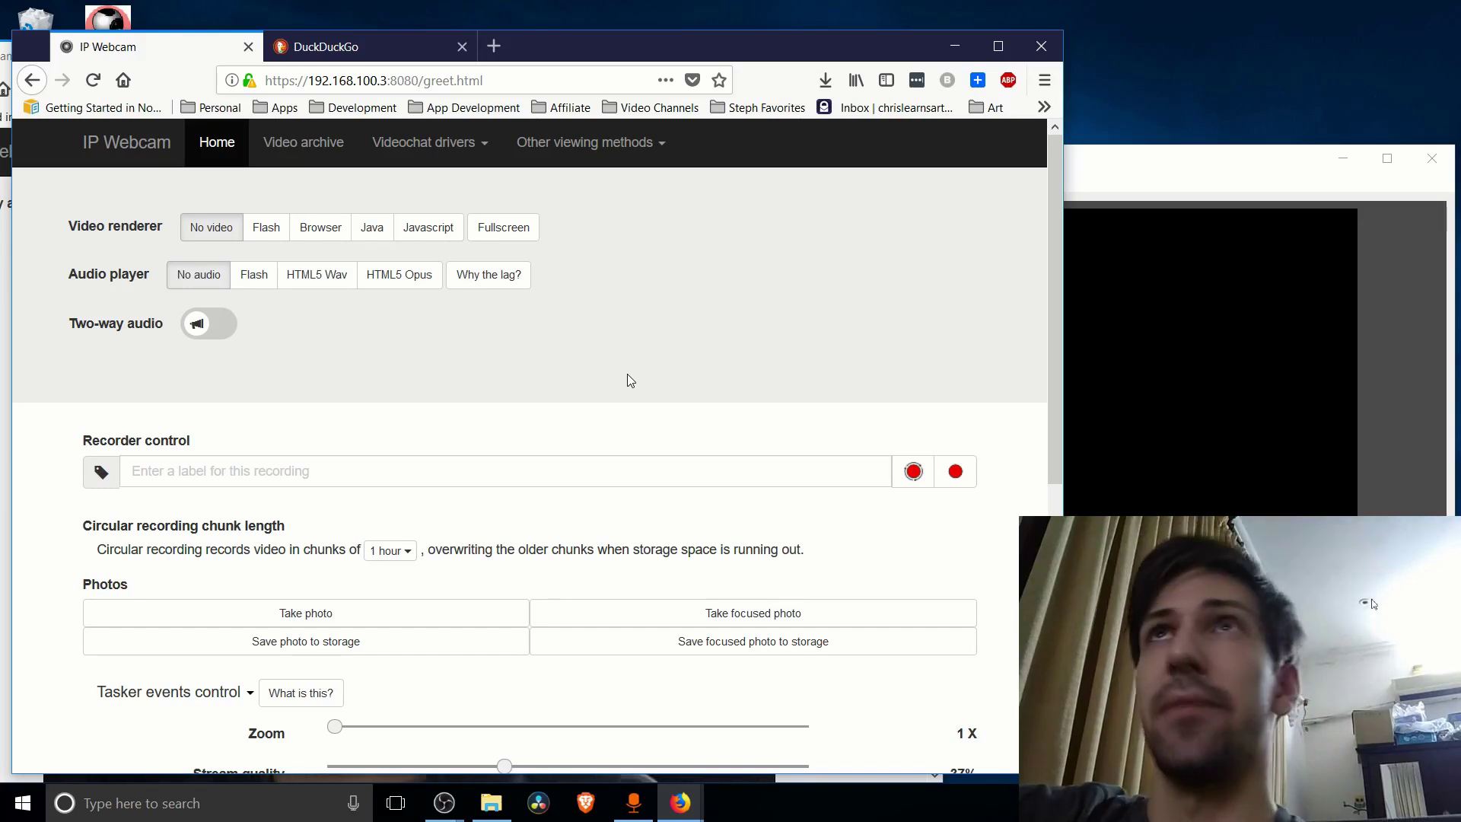
- Point out the phone's IP address and port in the IP Webcam page address
left_click(424, 80)
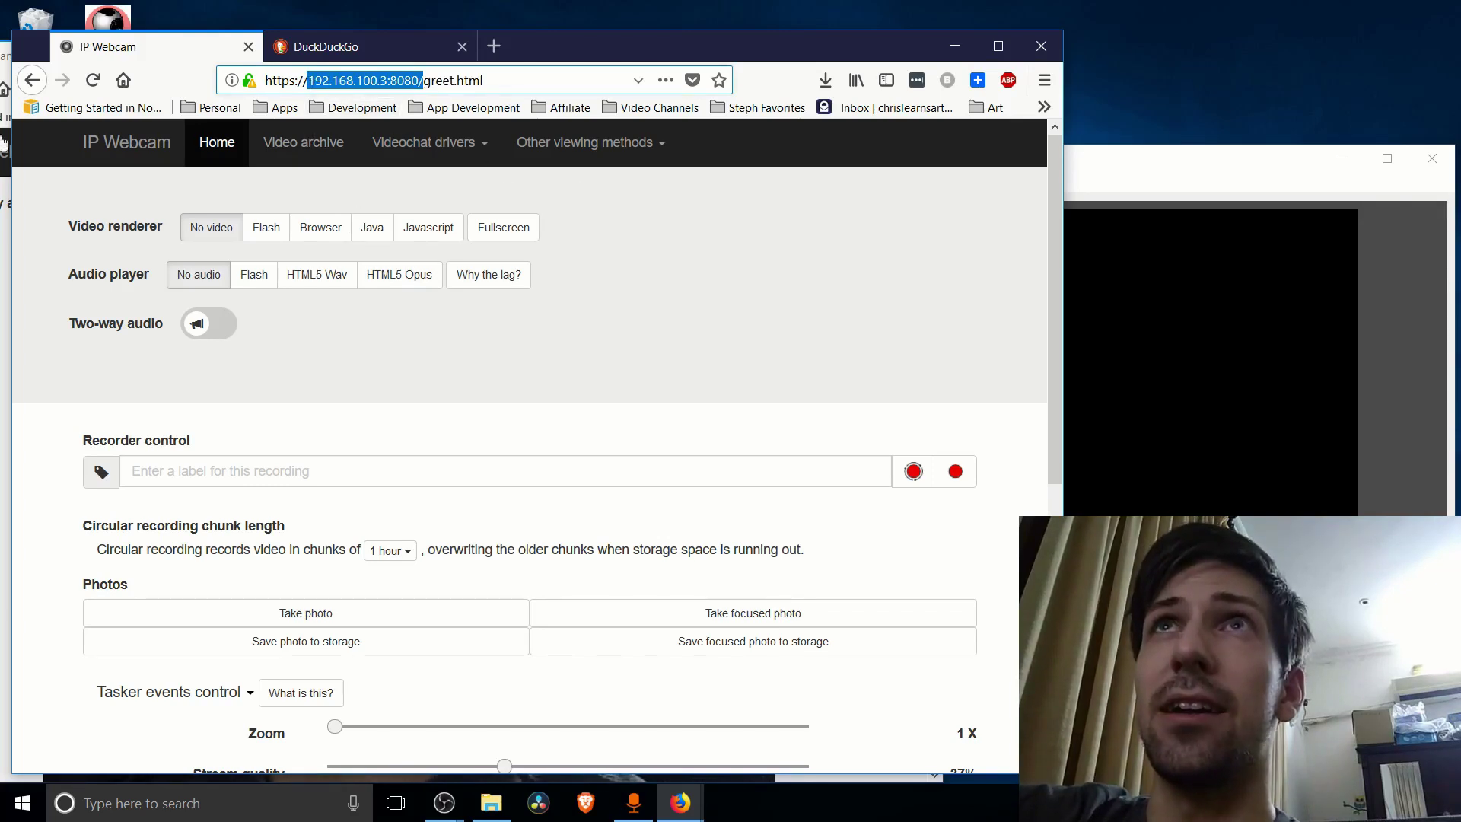
left_click(307, 185)
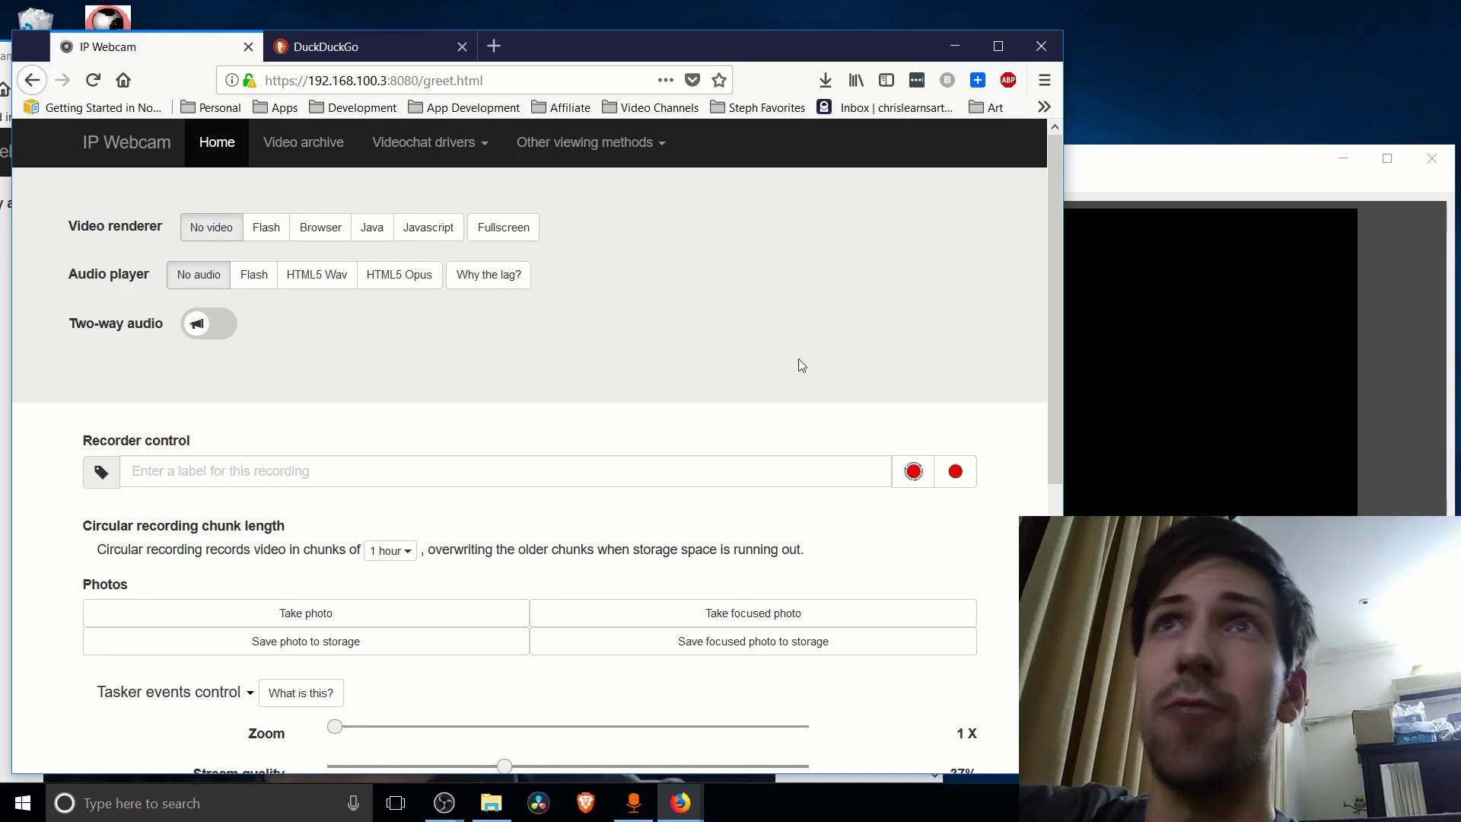
scroll(720, 389, "down", 5)
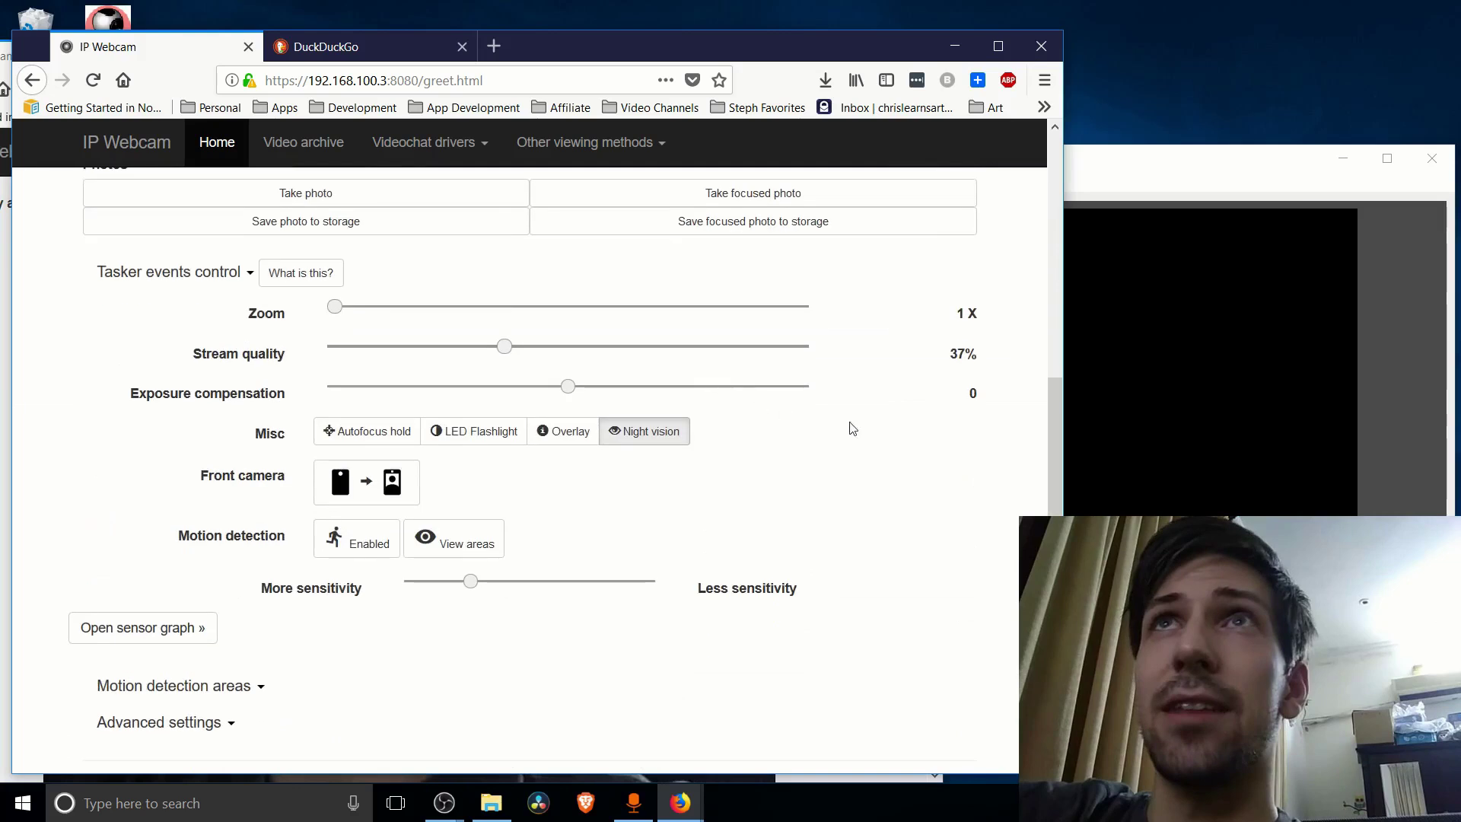
scroll(898, 436, "down", 1)
scroll(869, 479, "up", 6)
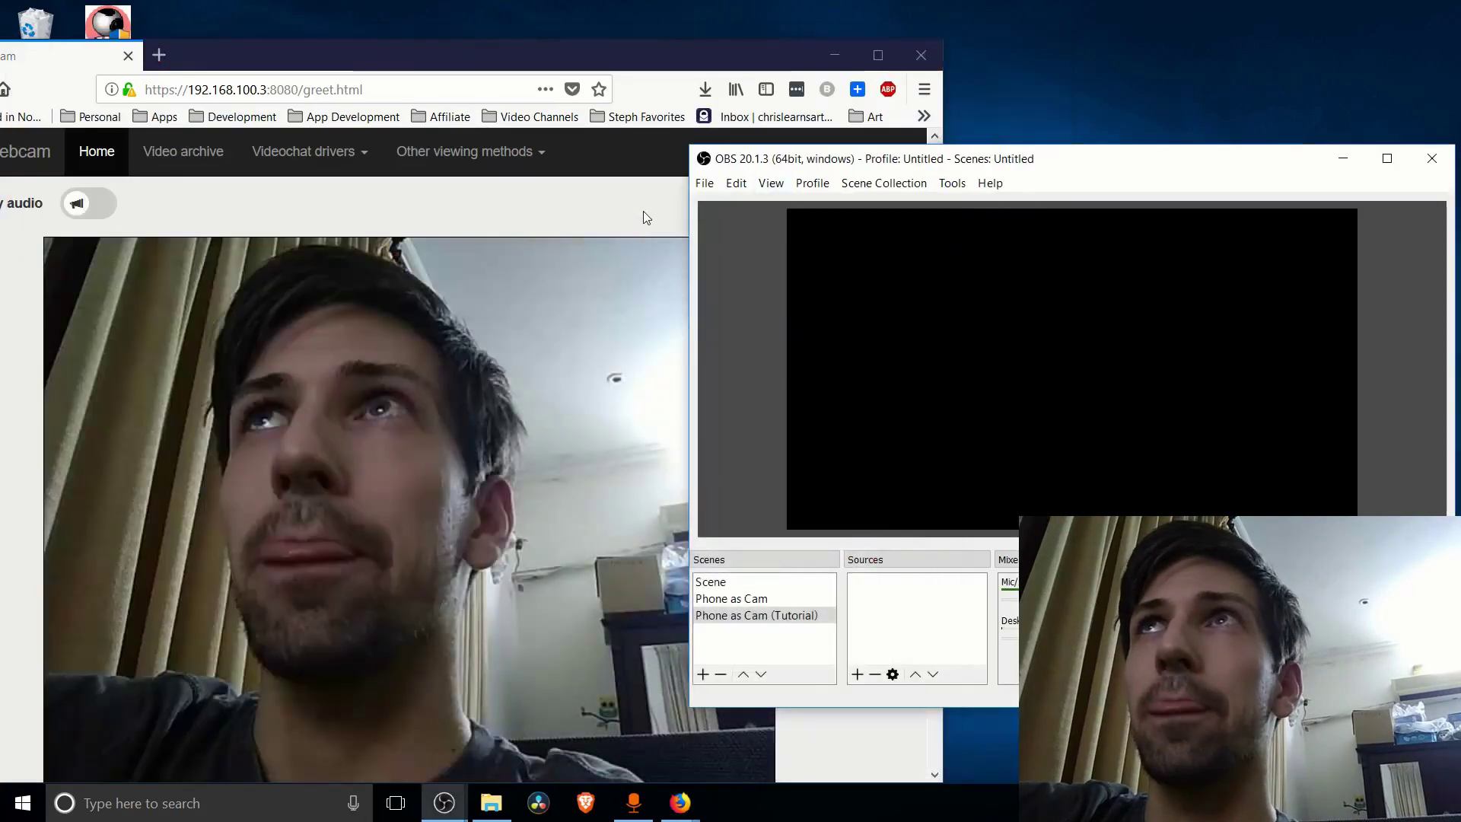
- Switch between the live-video and control-page Firefox windows, ending on the IP Webcam control page
left_click(644, 209)
scroll(832, 277, "down", 2)
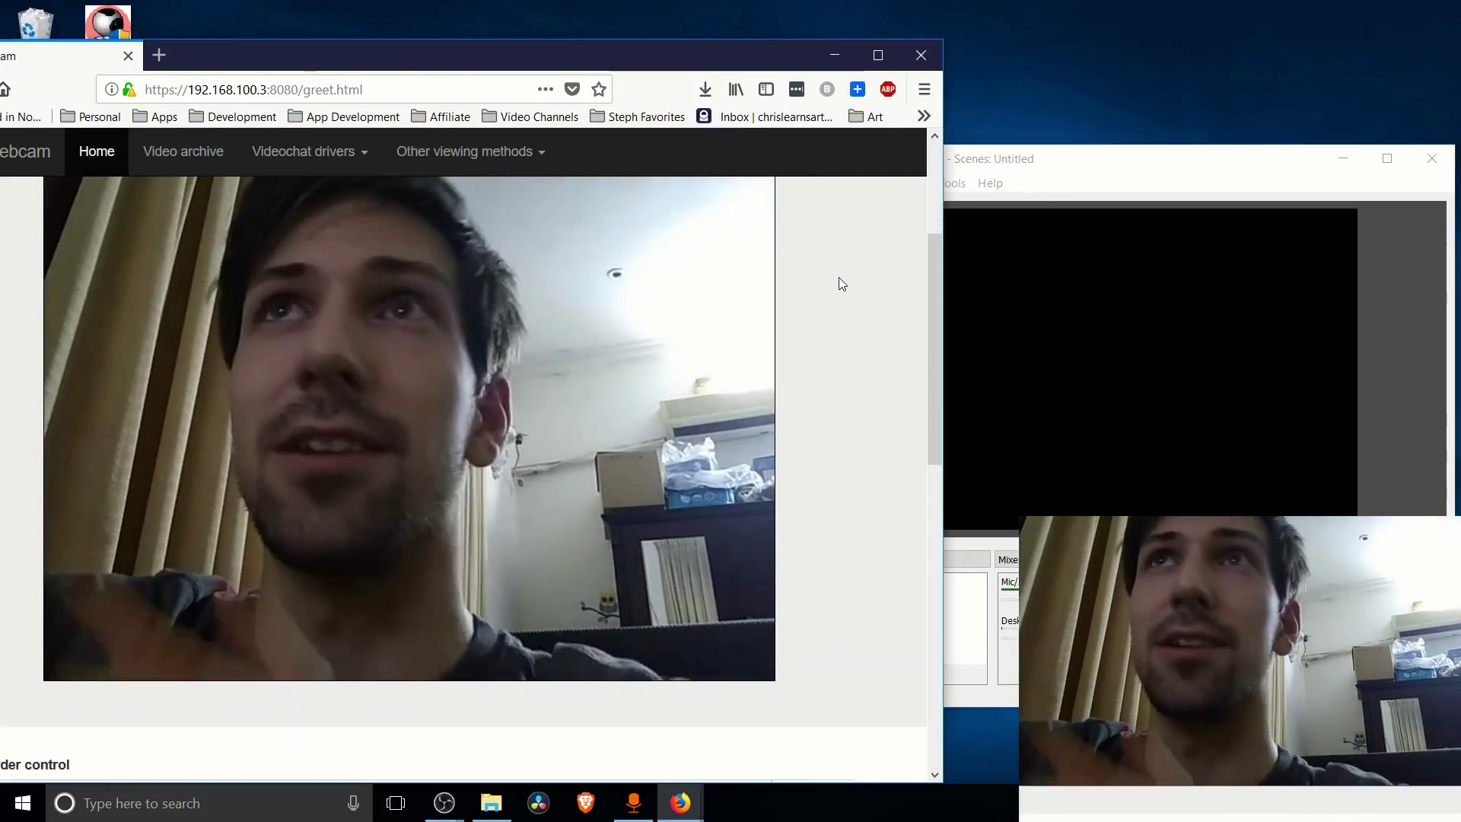
scroll(845, 289, "up", 2)
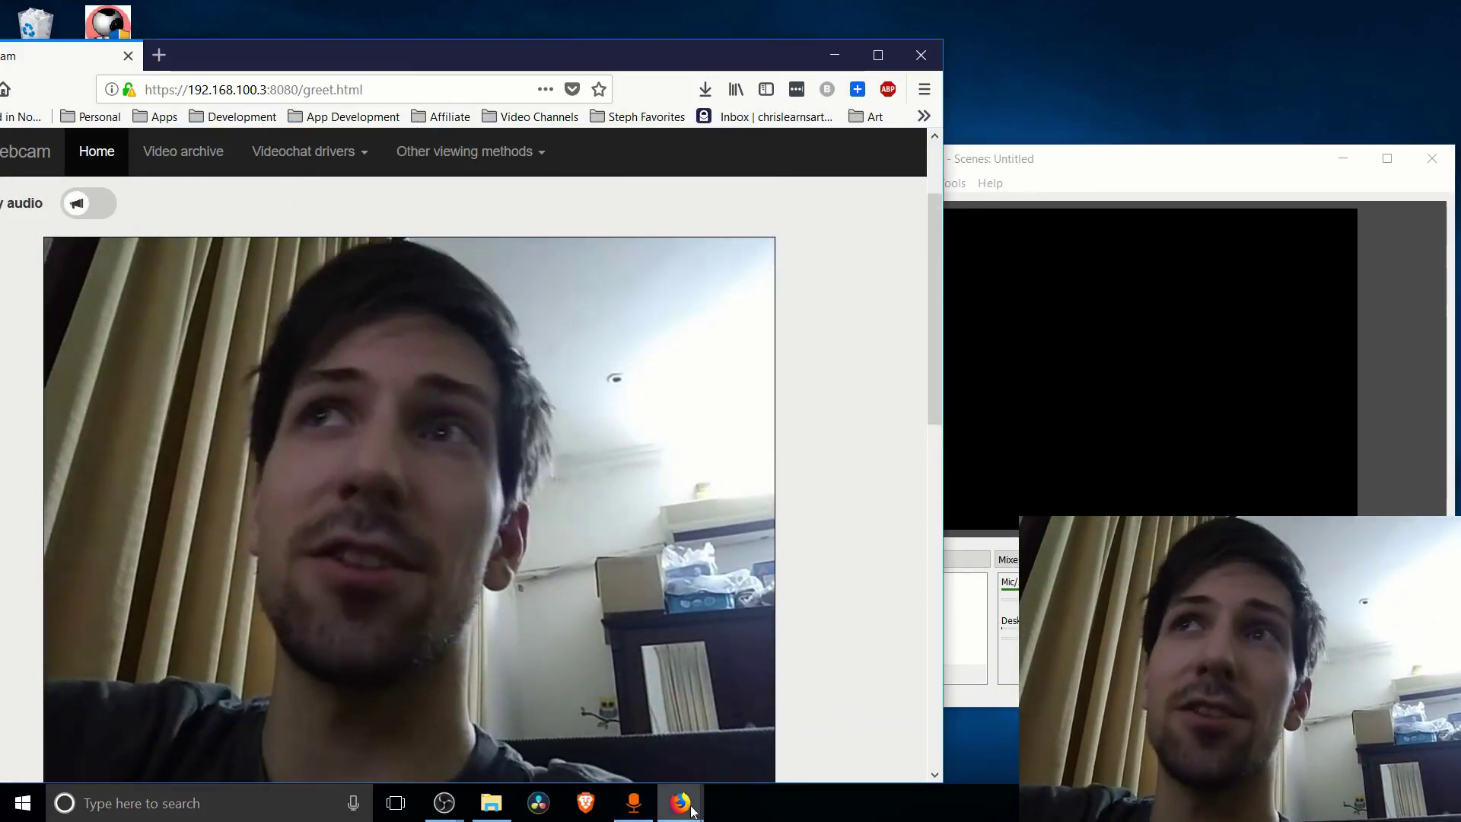
mouse_move(692, 811)
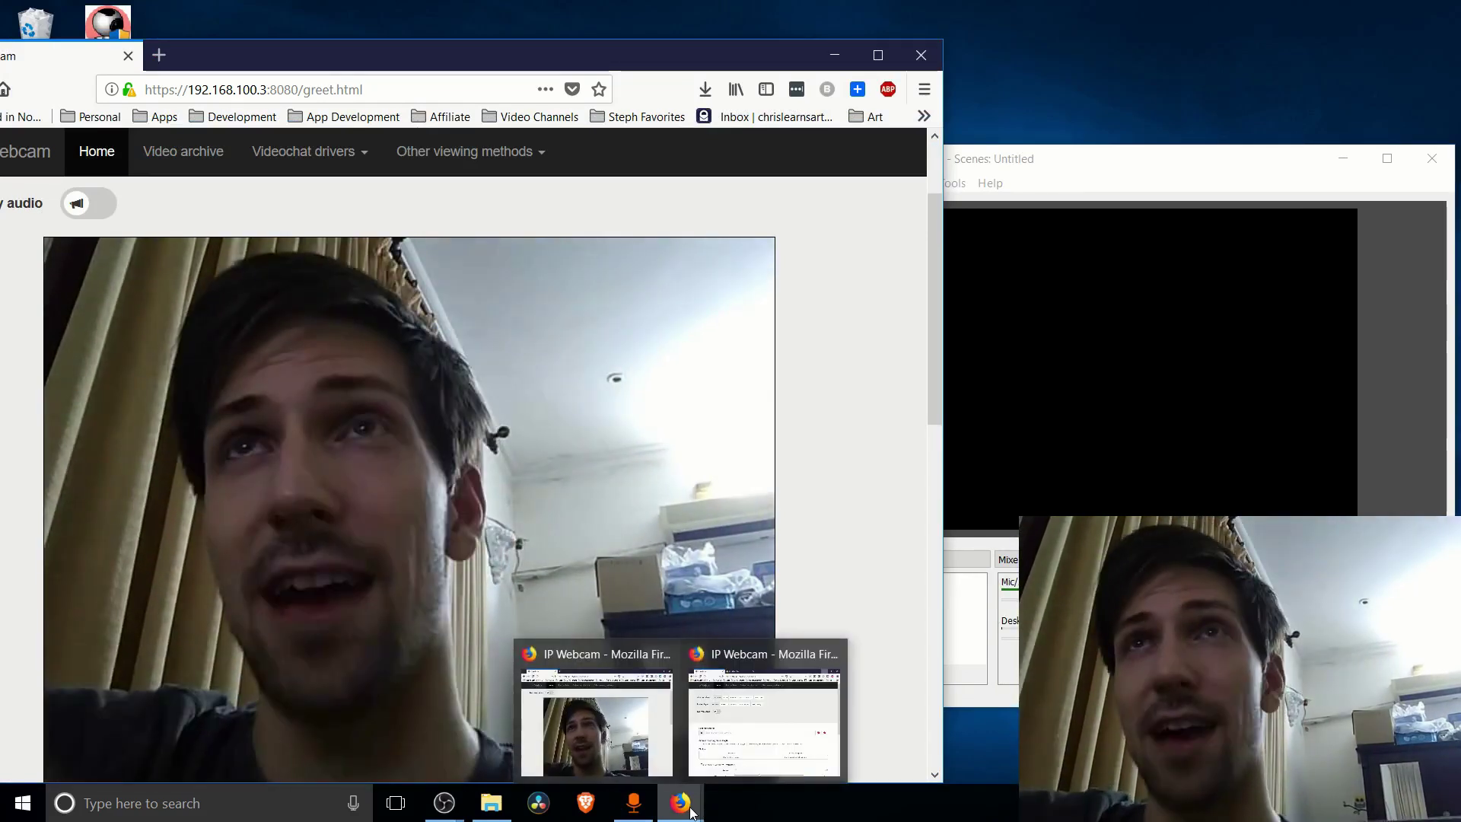
mouse_move(747, 759)
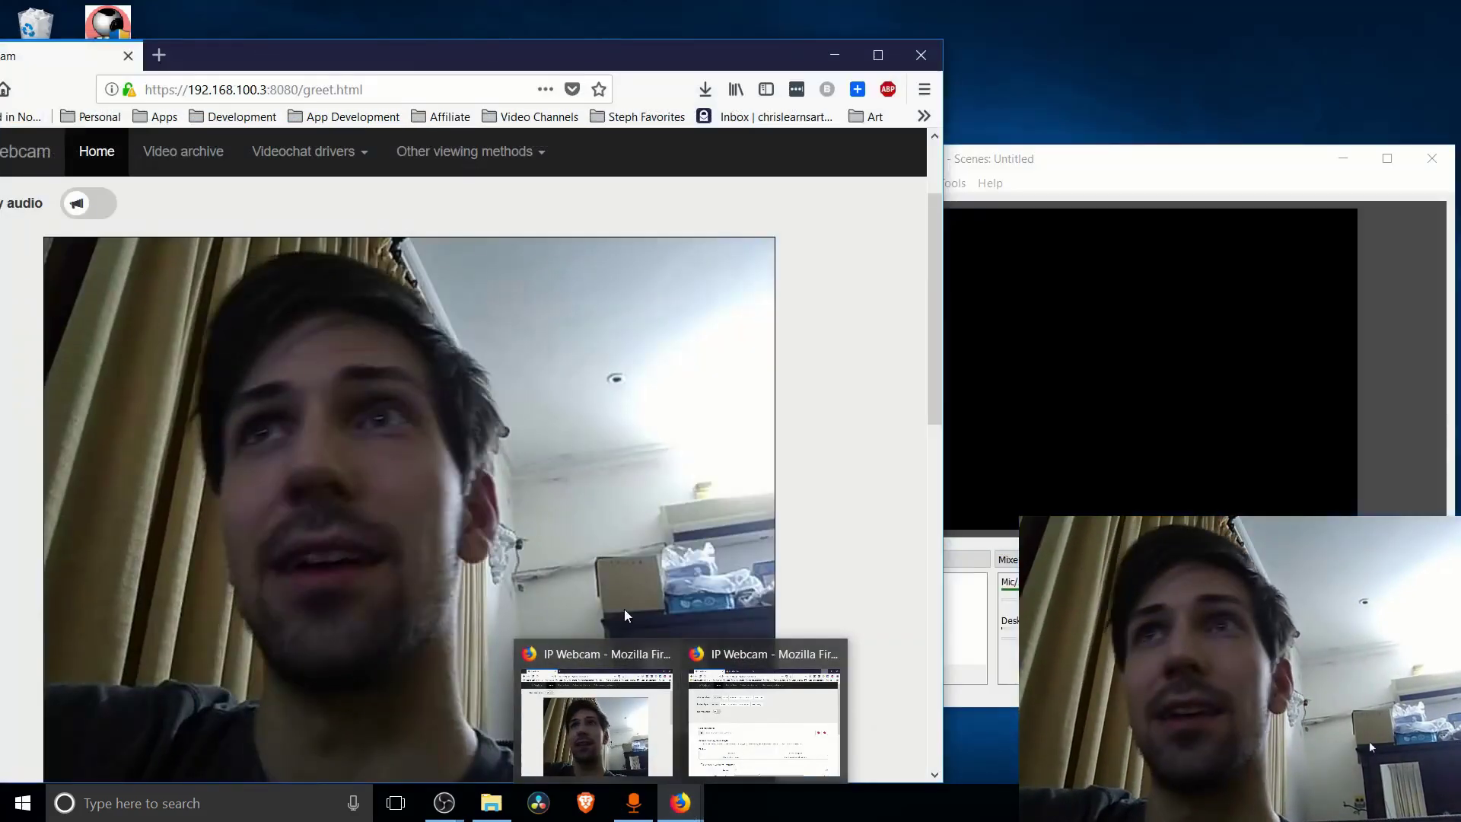
left_click(601, 723)
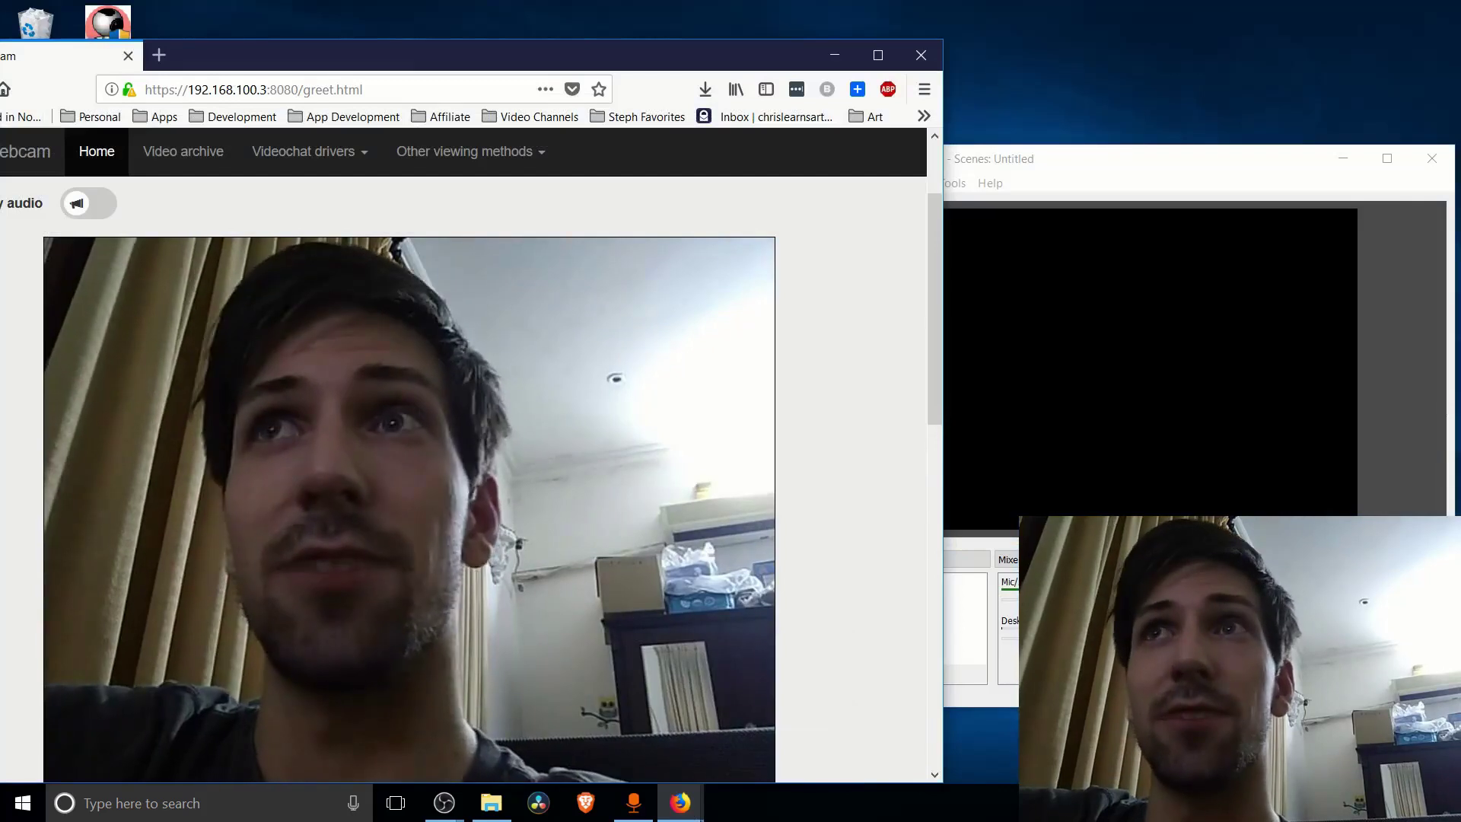
mouse_move(696, 813)
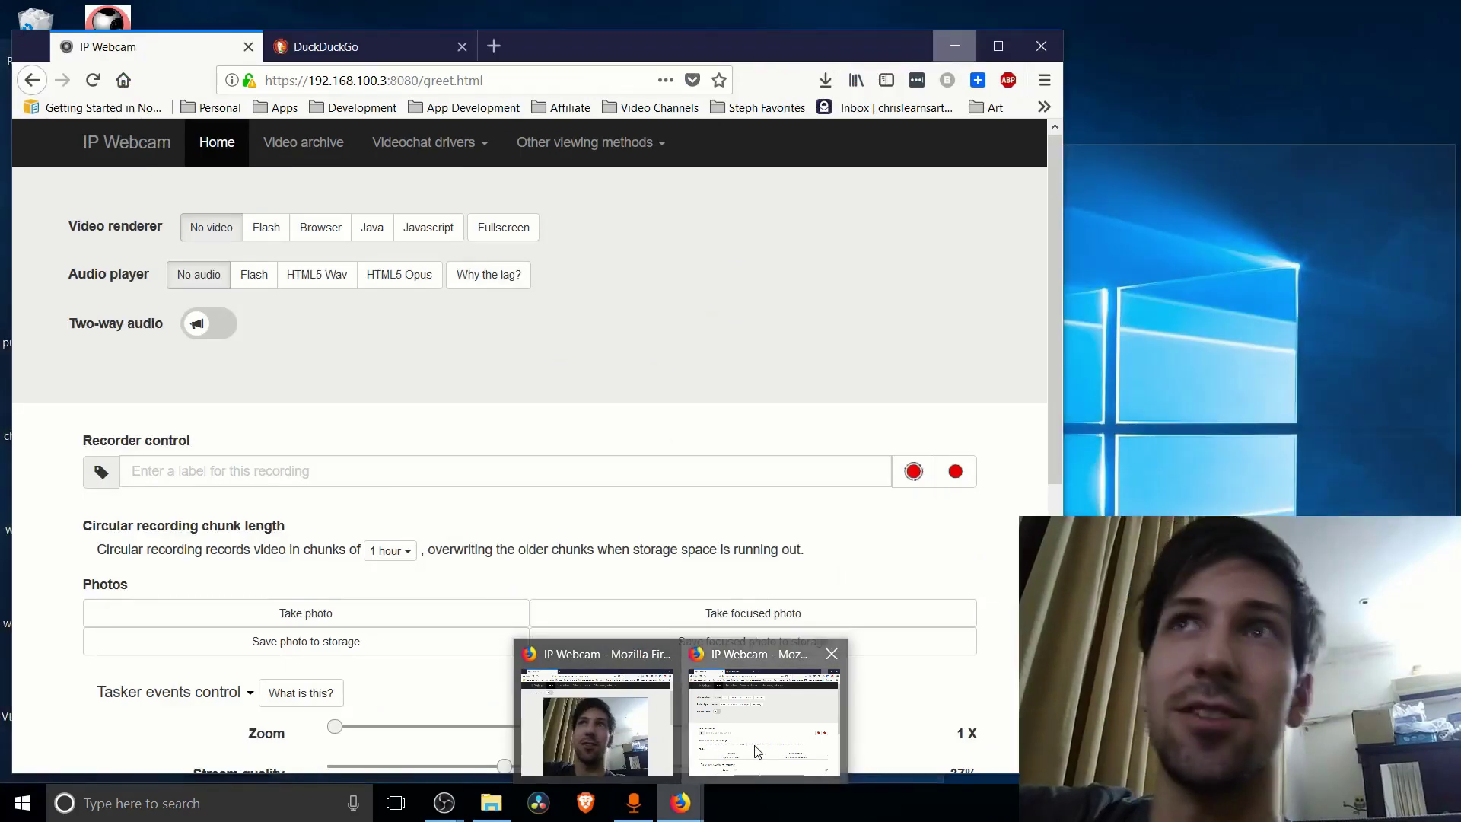
left_click(763, 723)
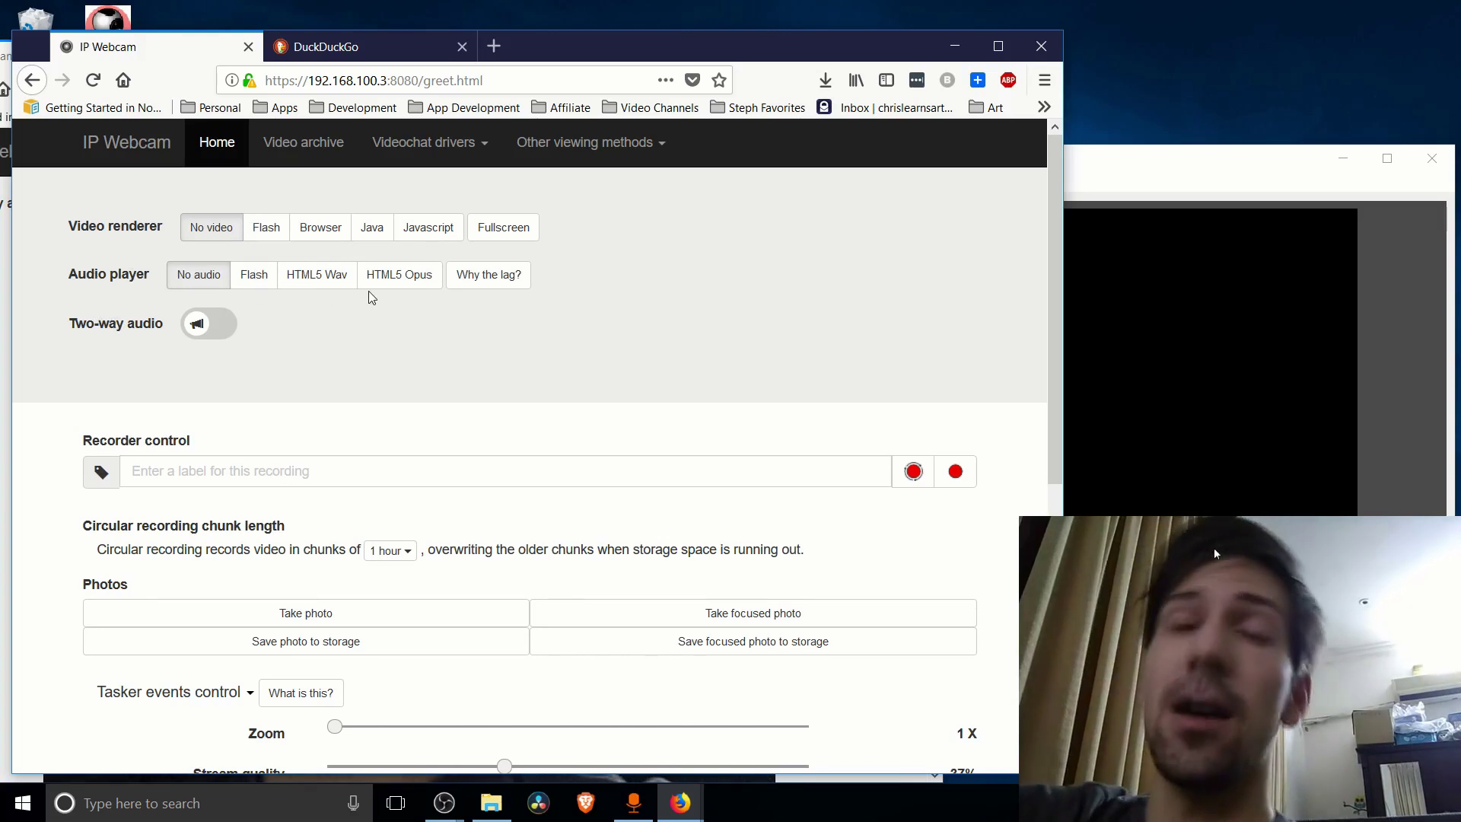
- Bring the Firefox window with the IP Webcam video stream in front of OBS
left_click(1126, 347)
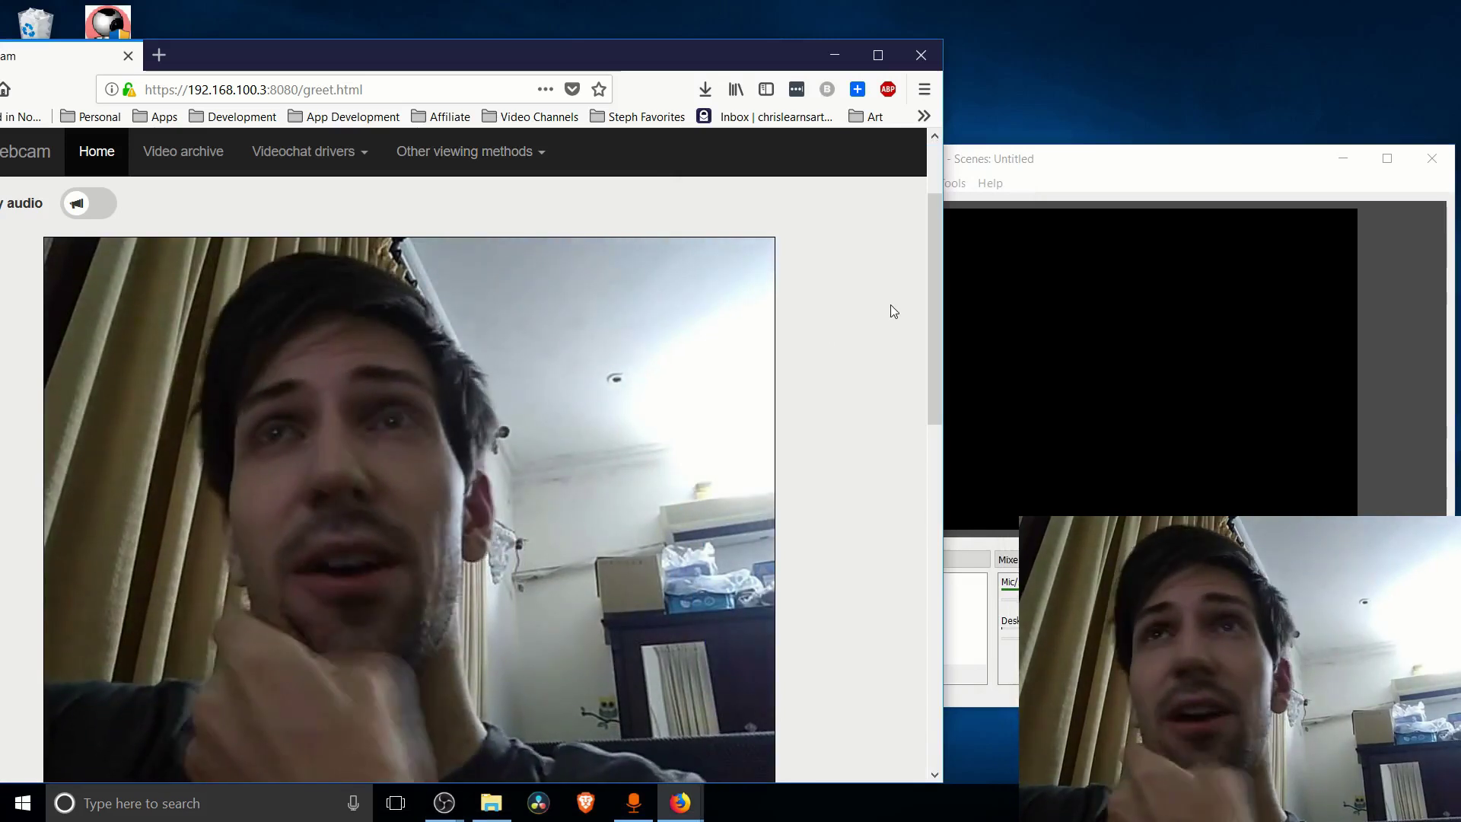
- Add a new Window Capture source, Window Capture 2, to the Phone as Cam scene
left_click(1048, 344)
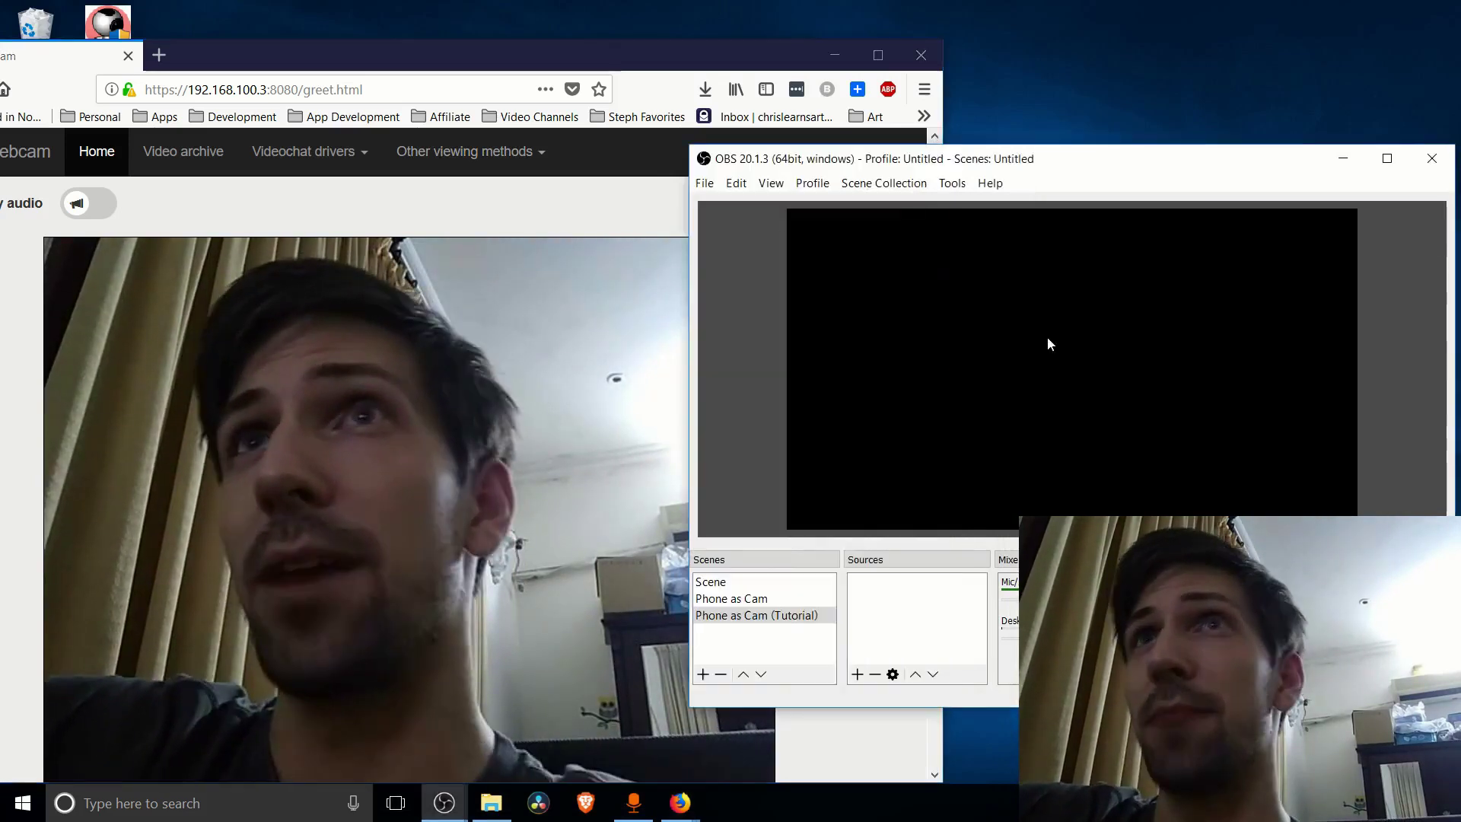
right_click(905, 590)
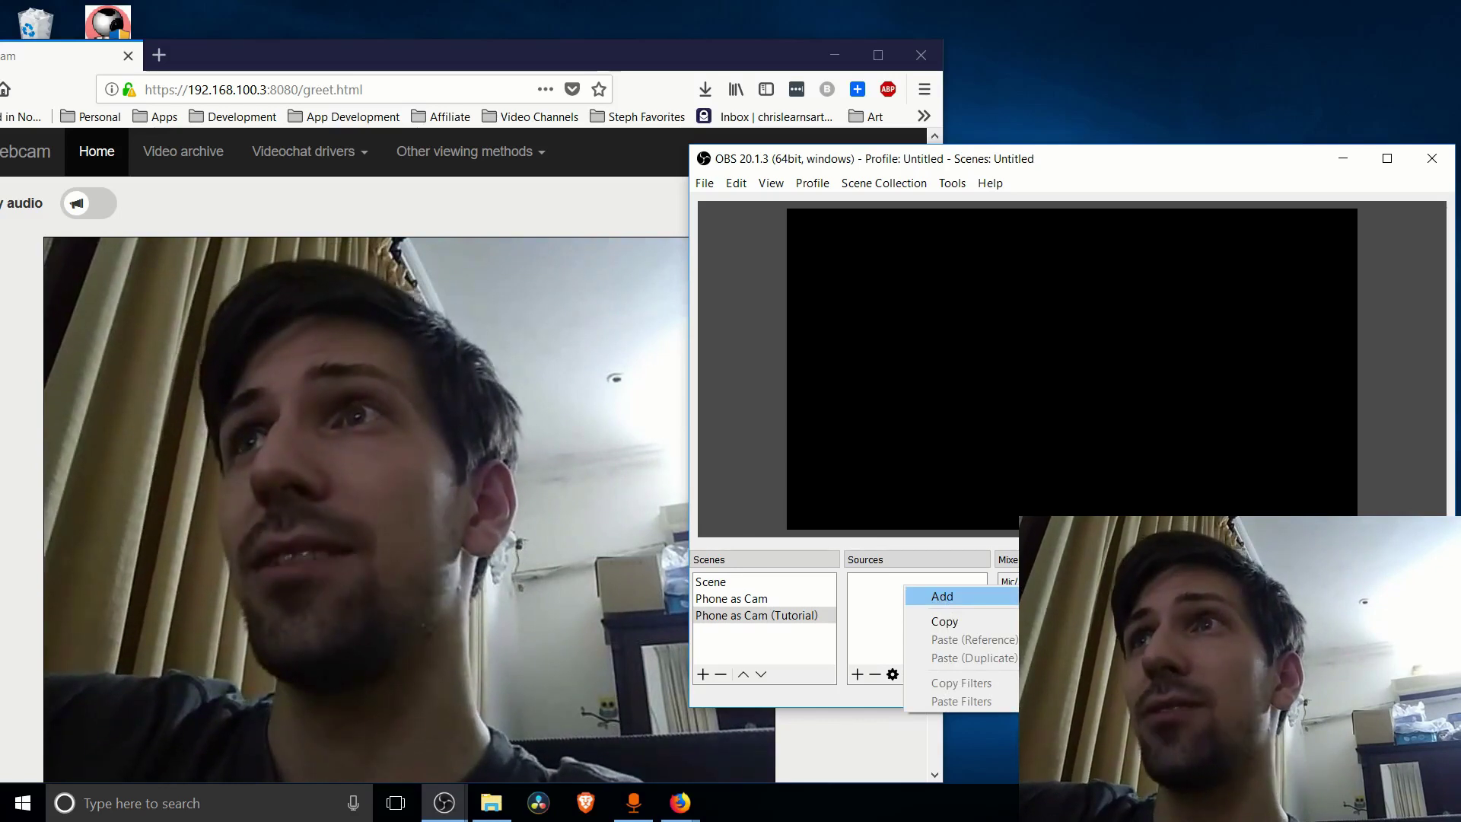
left_click(1065, 795)
left_click(1103, 541)
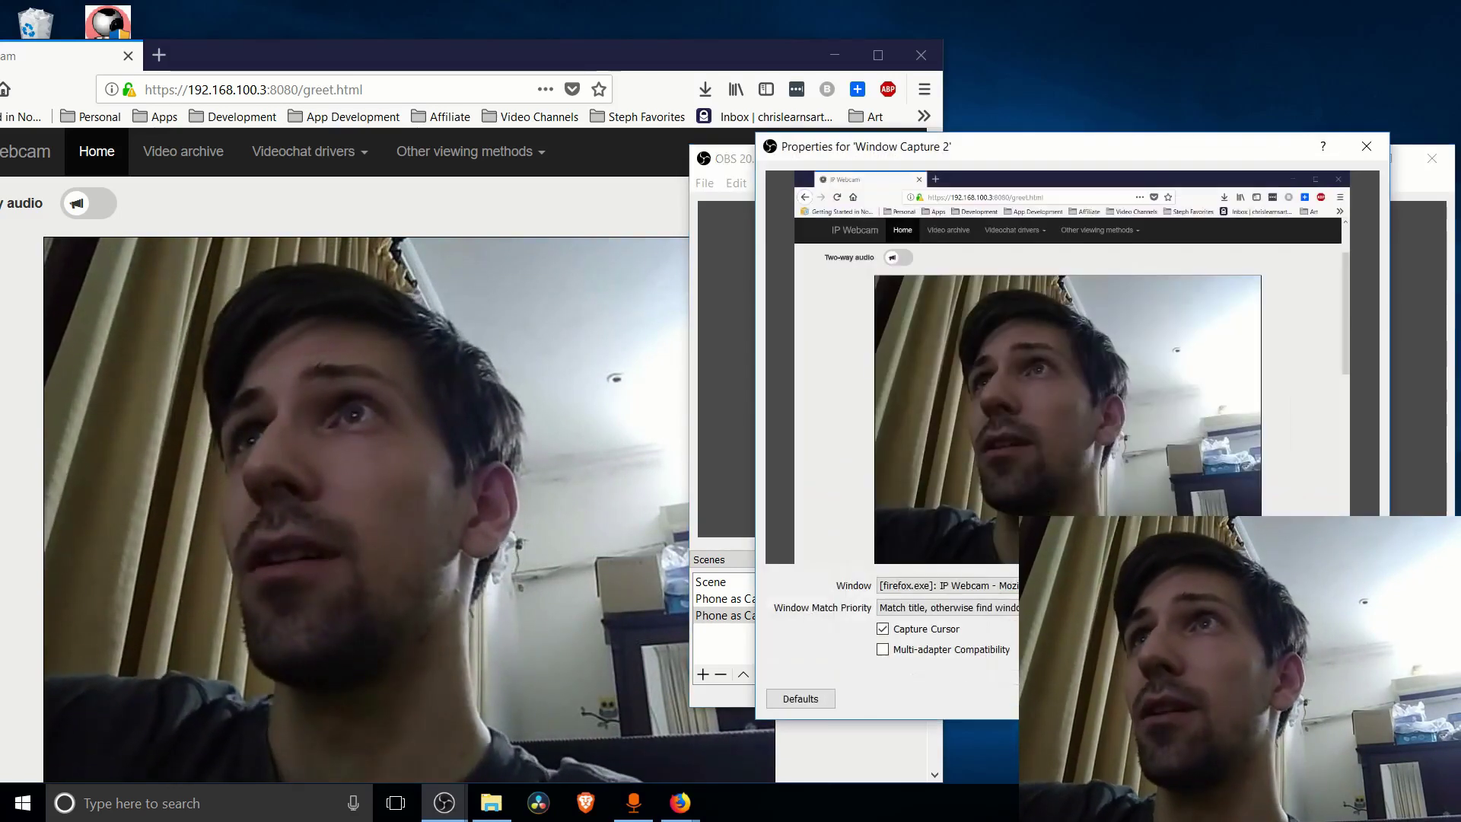
- Capture the Firefox IP Webcam window in Window Capture 2's properties
left_click(597, 63)
left_click_drag(597, 63, 597, 40)
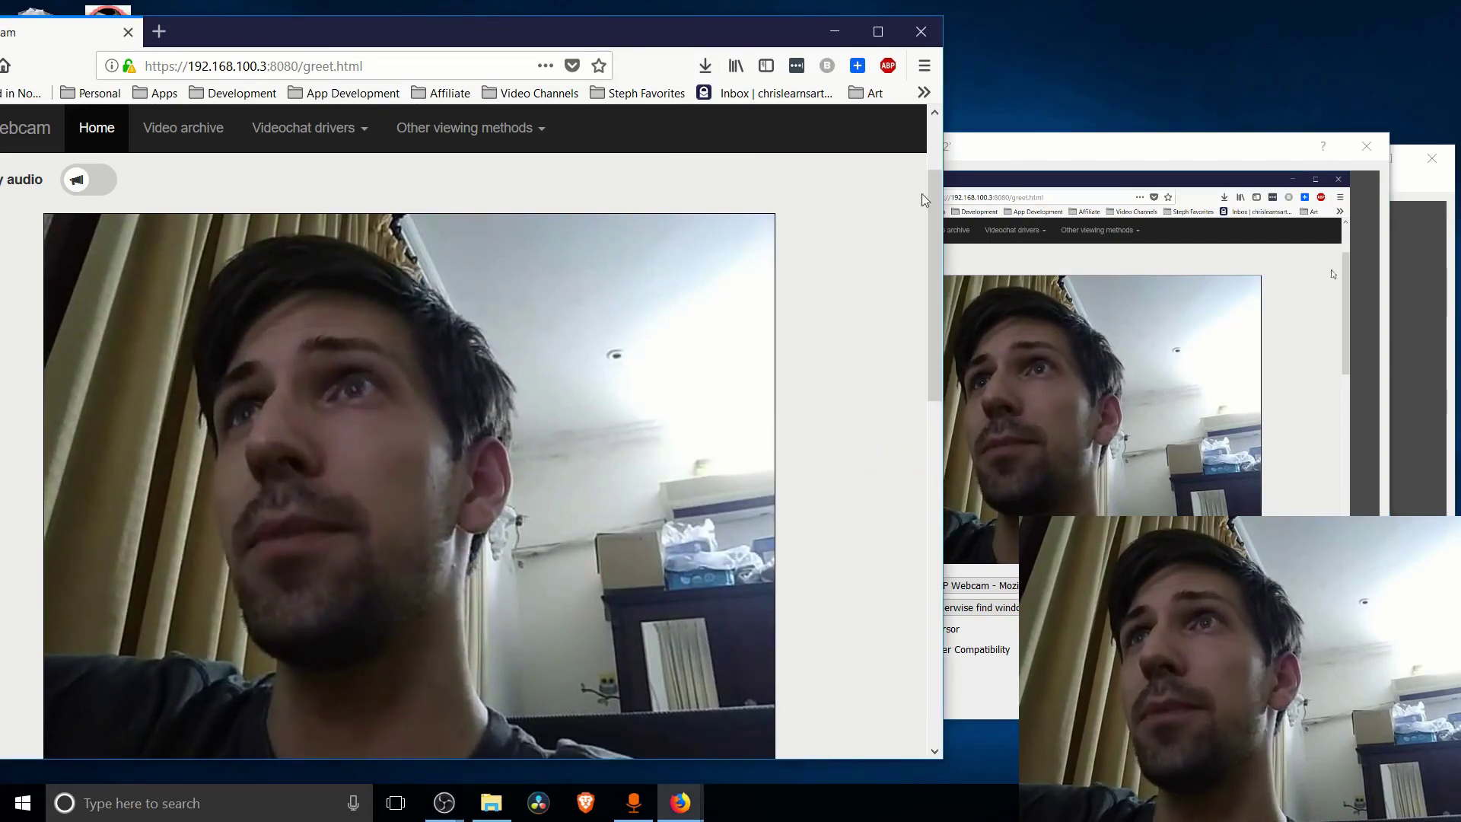
left_click_drag(936, 198, 936, 207)
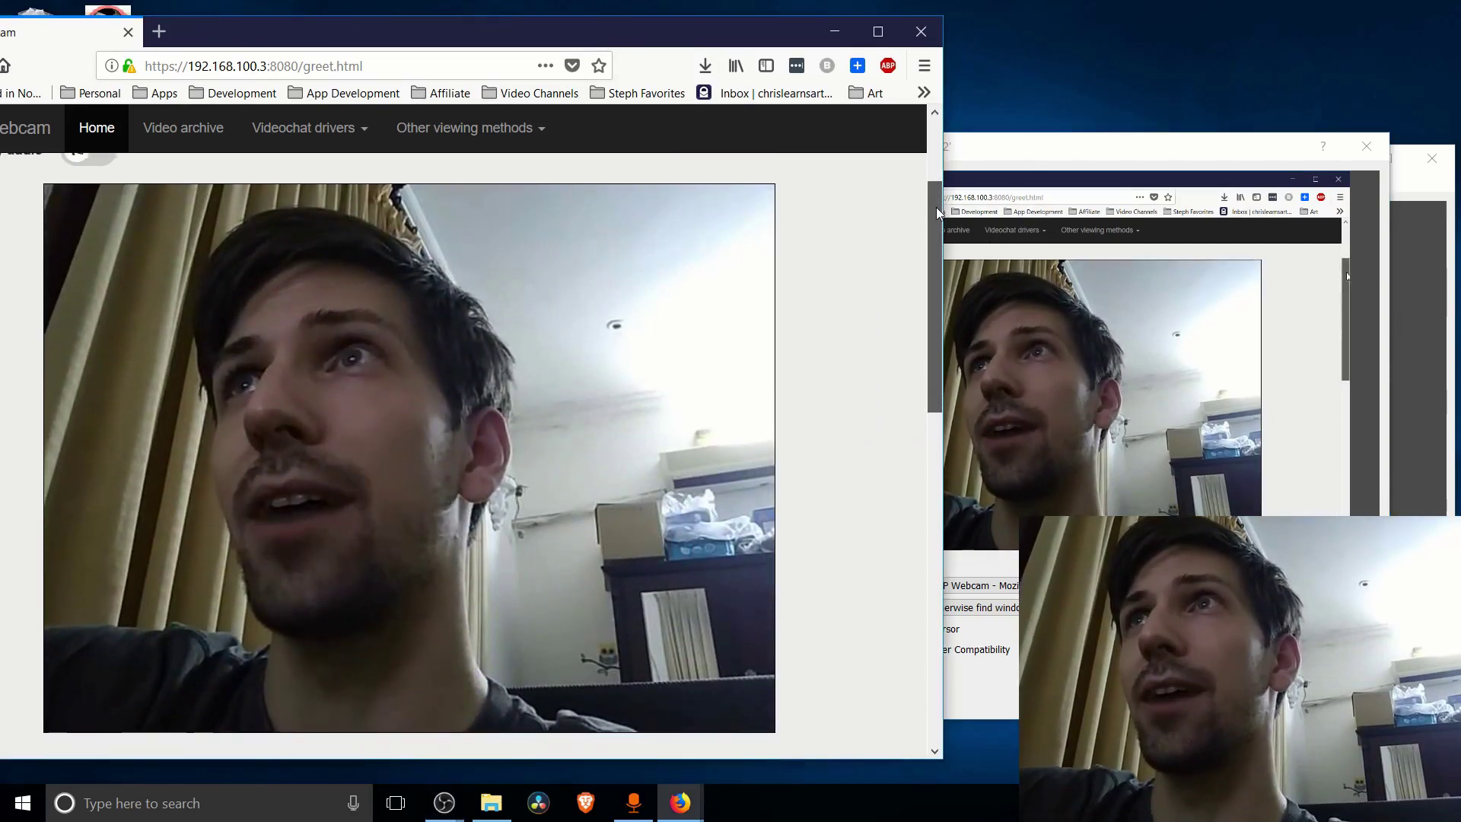
mouse_move(981, 152)
left_mouse_down()
mouse_move(1025, 175)
mouse_move(1016, 138)
mouse_move(977, 115)
mouse_move(845, 106)
mouse_move(962, 149)
left_mouse_up()
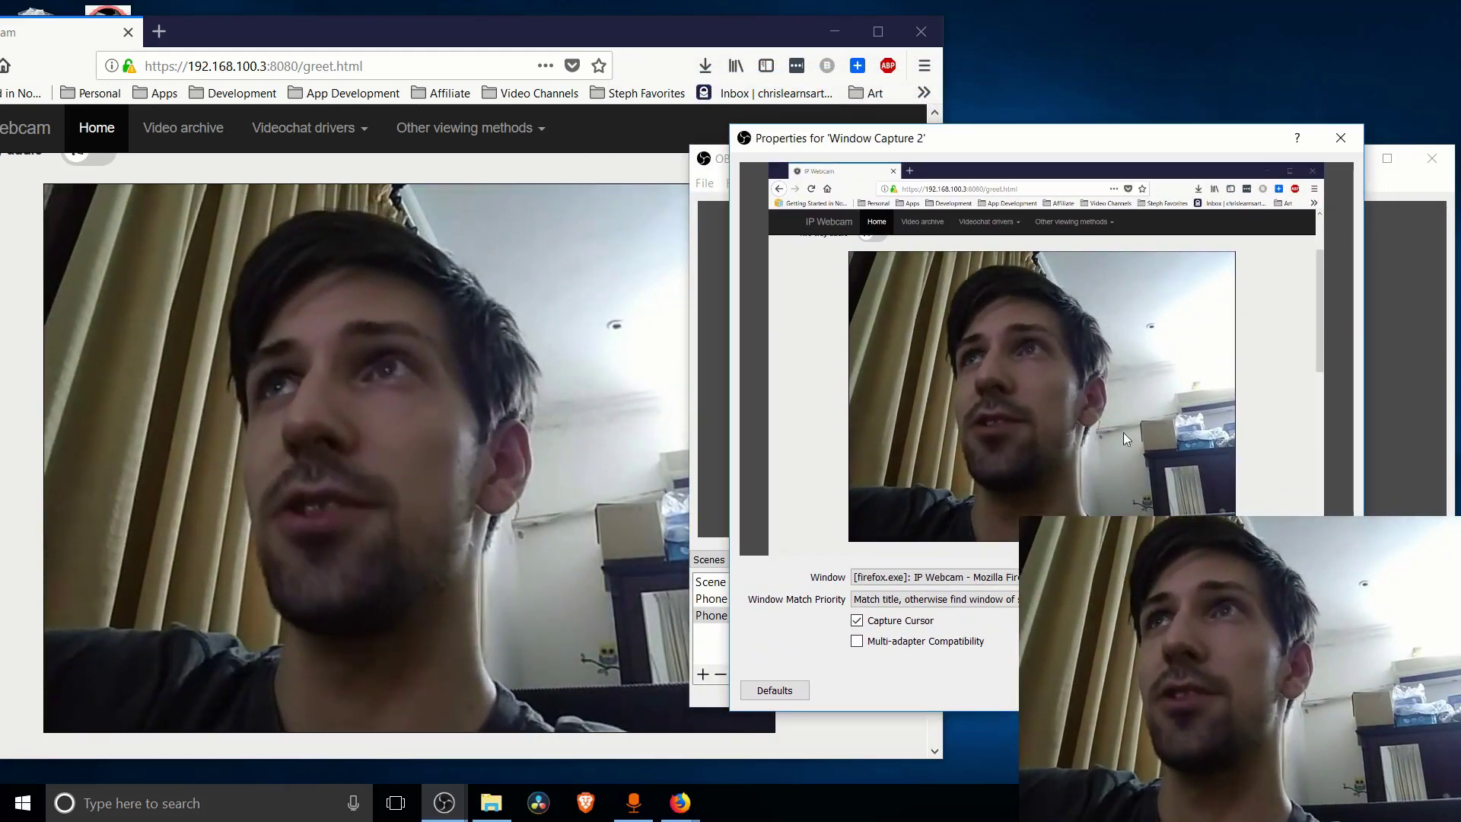
- Crop Window Capture 2's top, right, bottom and left edges down to the phone video
key("Return")
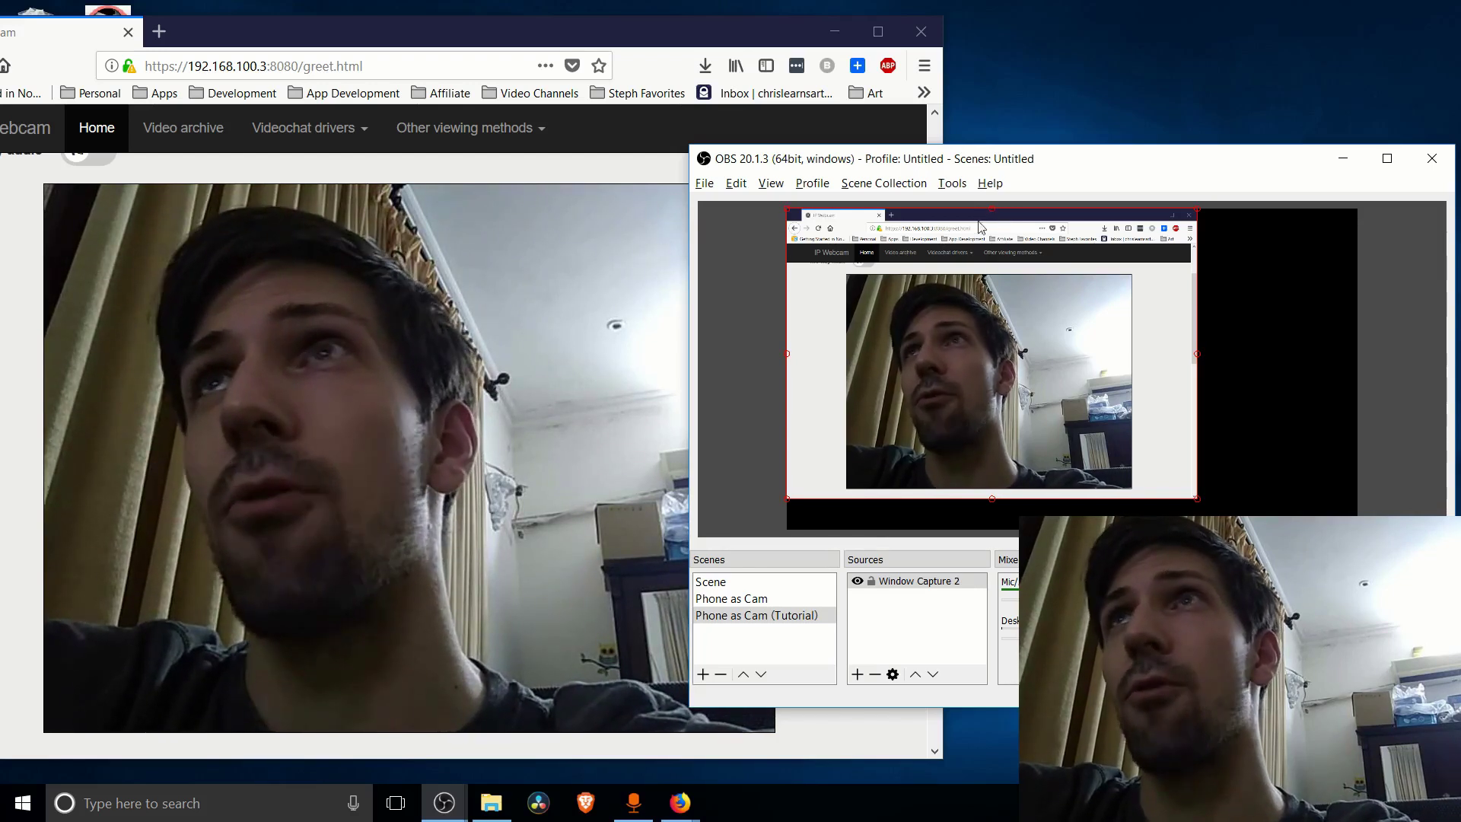
left_click_drag(992, 210, 994, 275)
left_click_drag(1196, 386, 1134, 389)
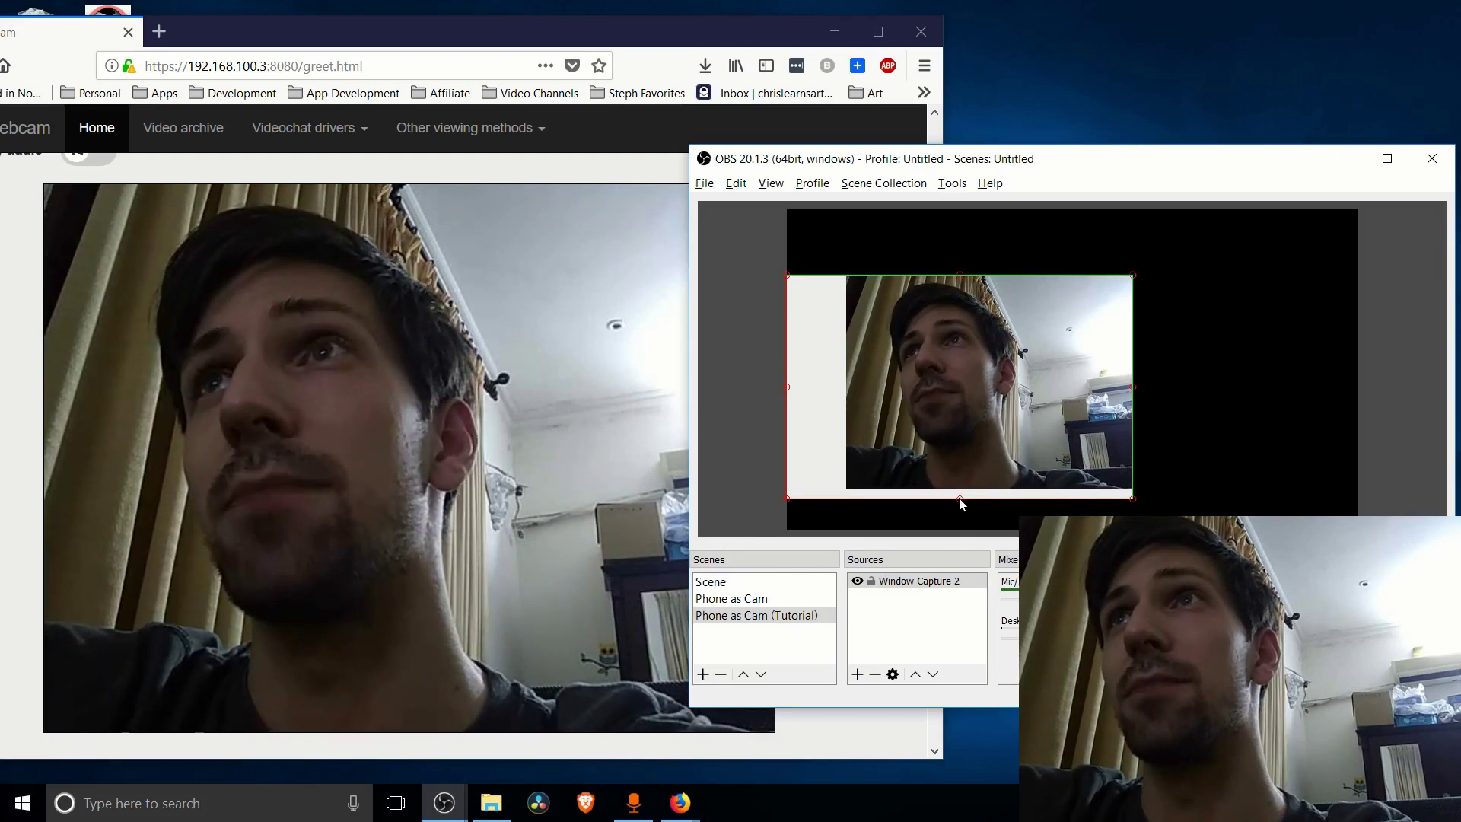
left_click_drag(961, 496, 960, 490)
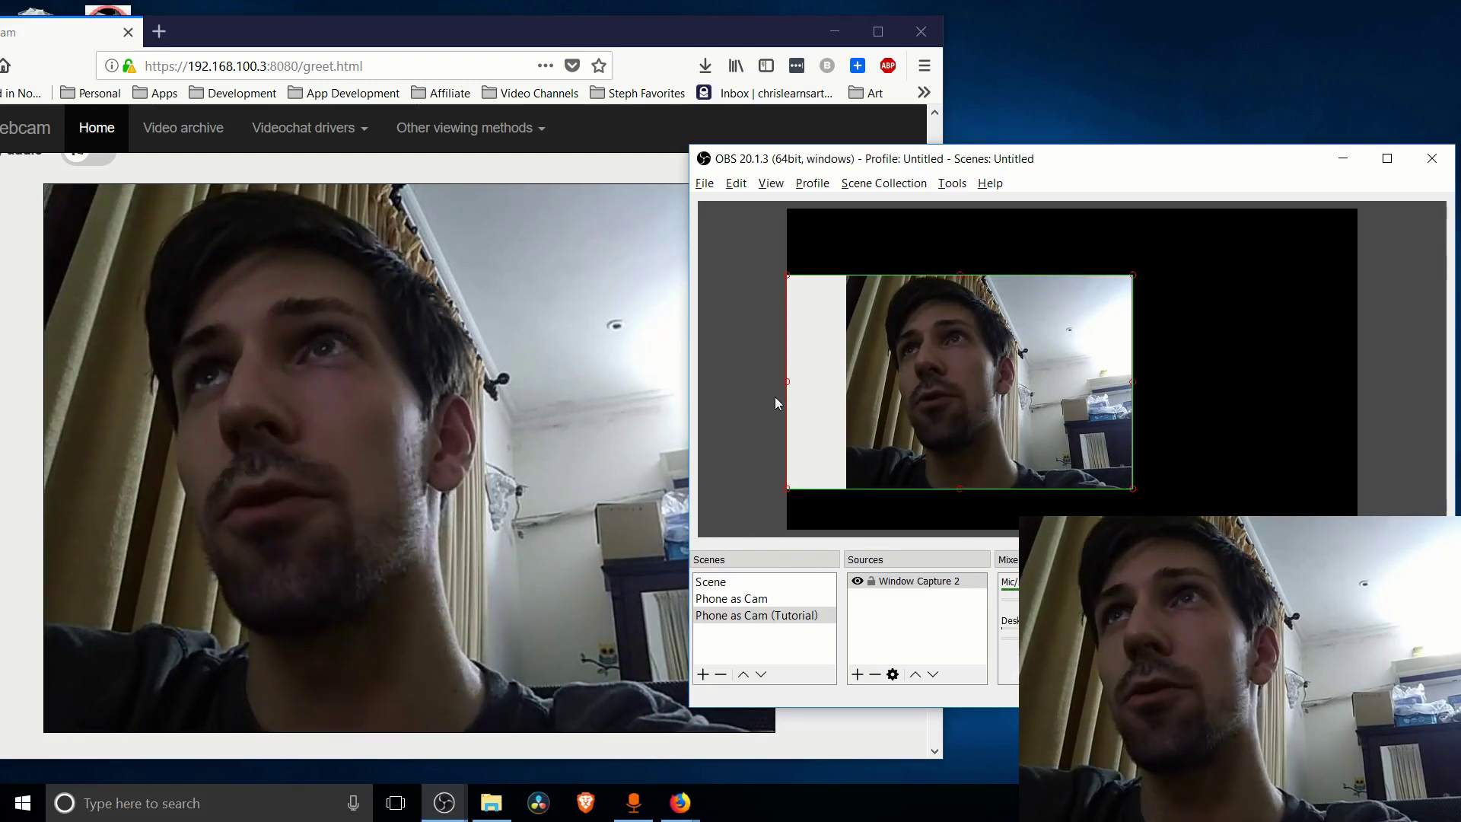
left_click_drag(788, 388, 846, 382)
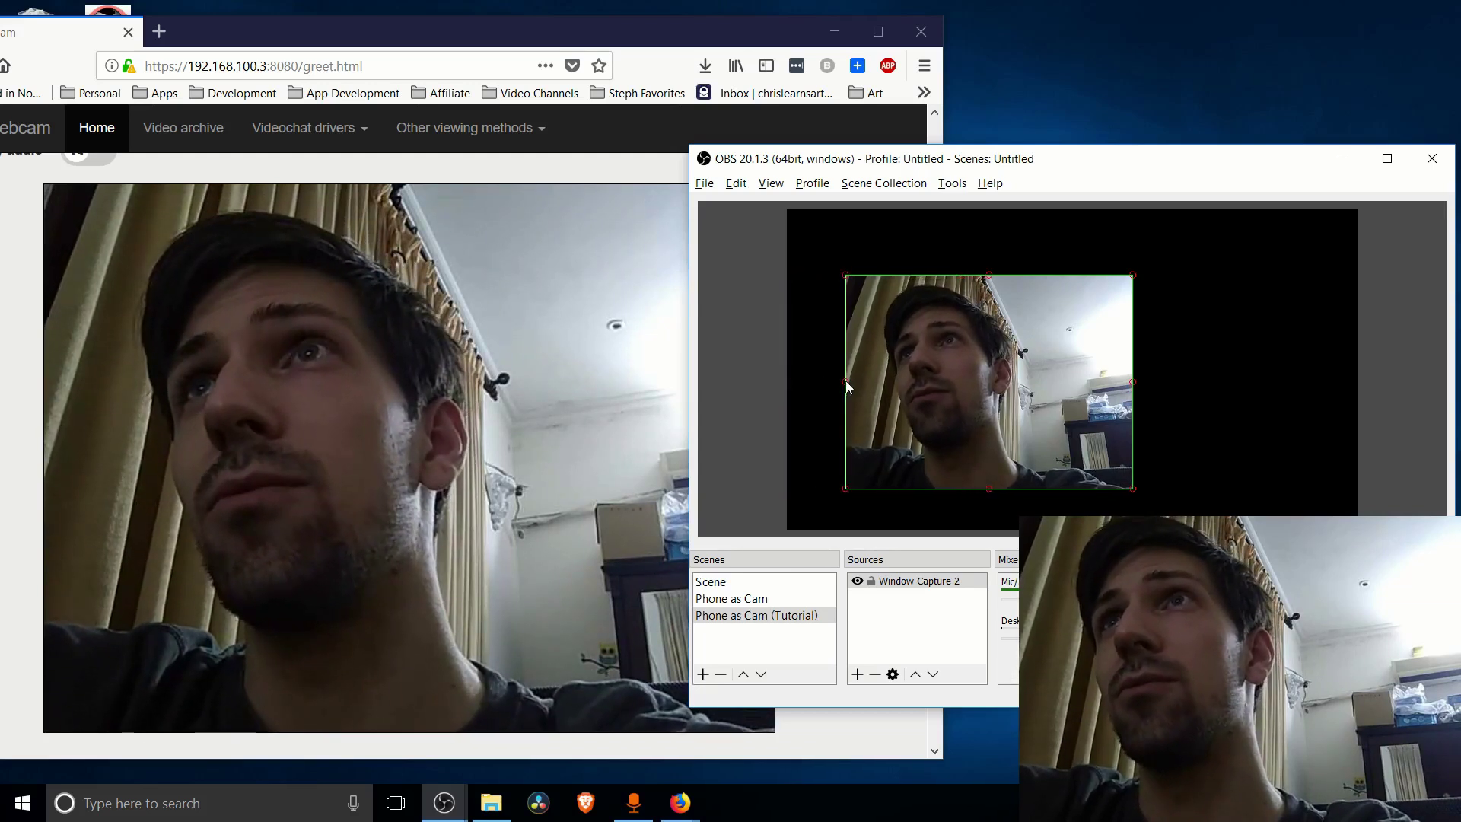
- Move and shrink the cropped Window Capture 2 into the canvas's bottom-right corner, then deselect it
left_click_drag(983, 393, 1208, 435)
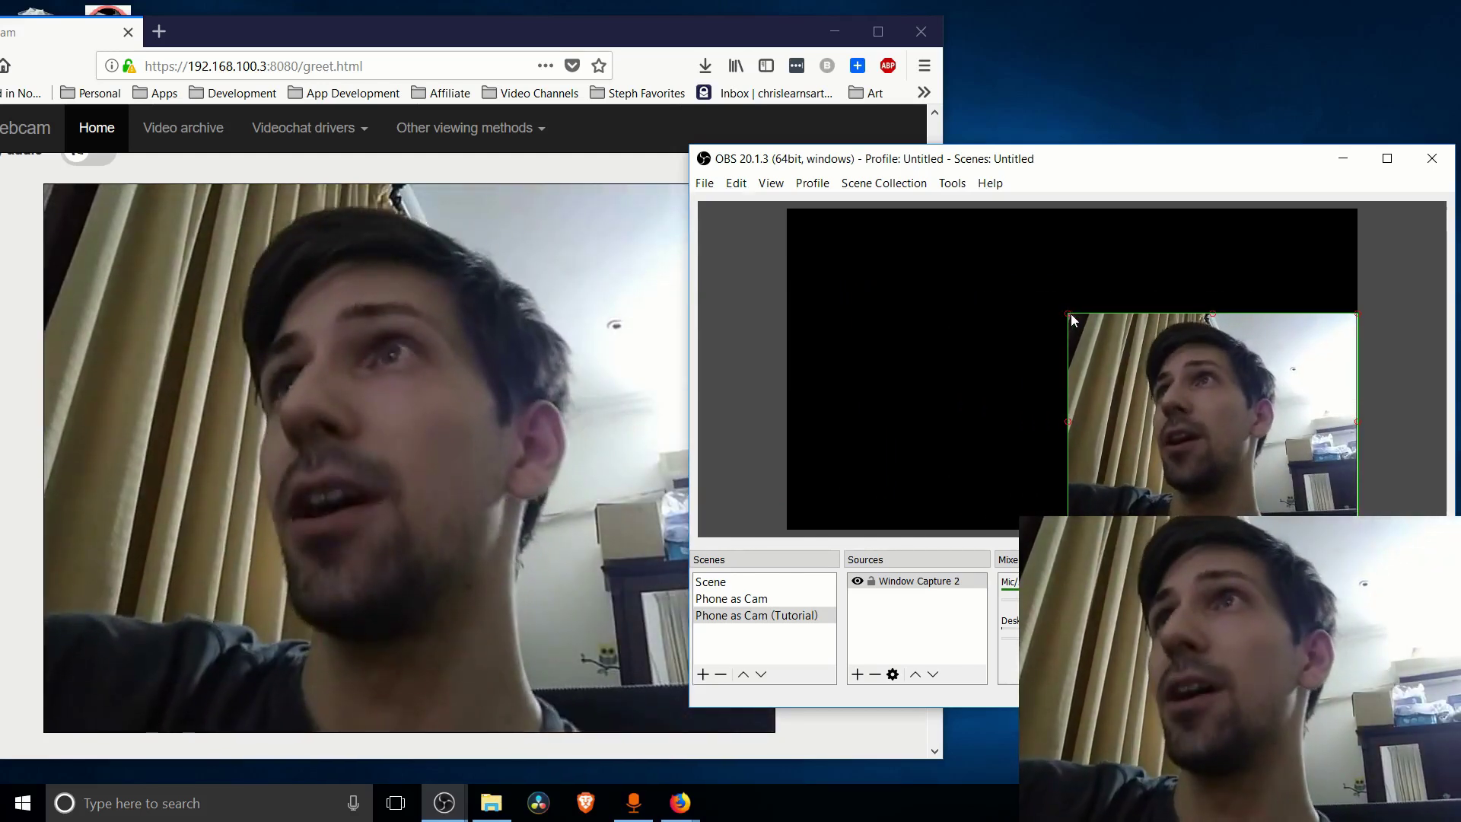
left_click_drag(1070, 315, 1185, 407)
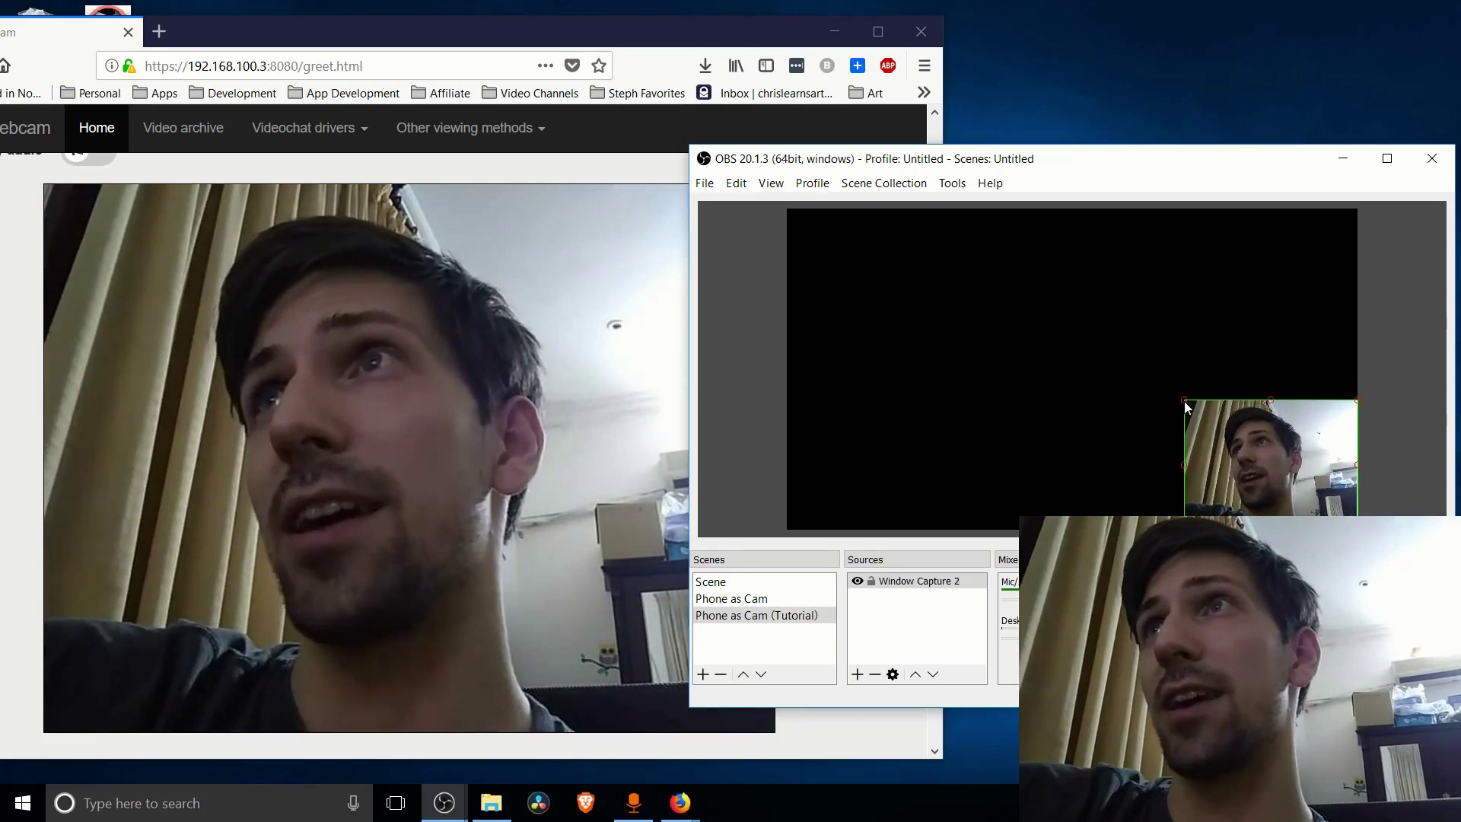
left_click(1266, 349)
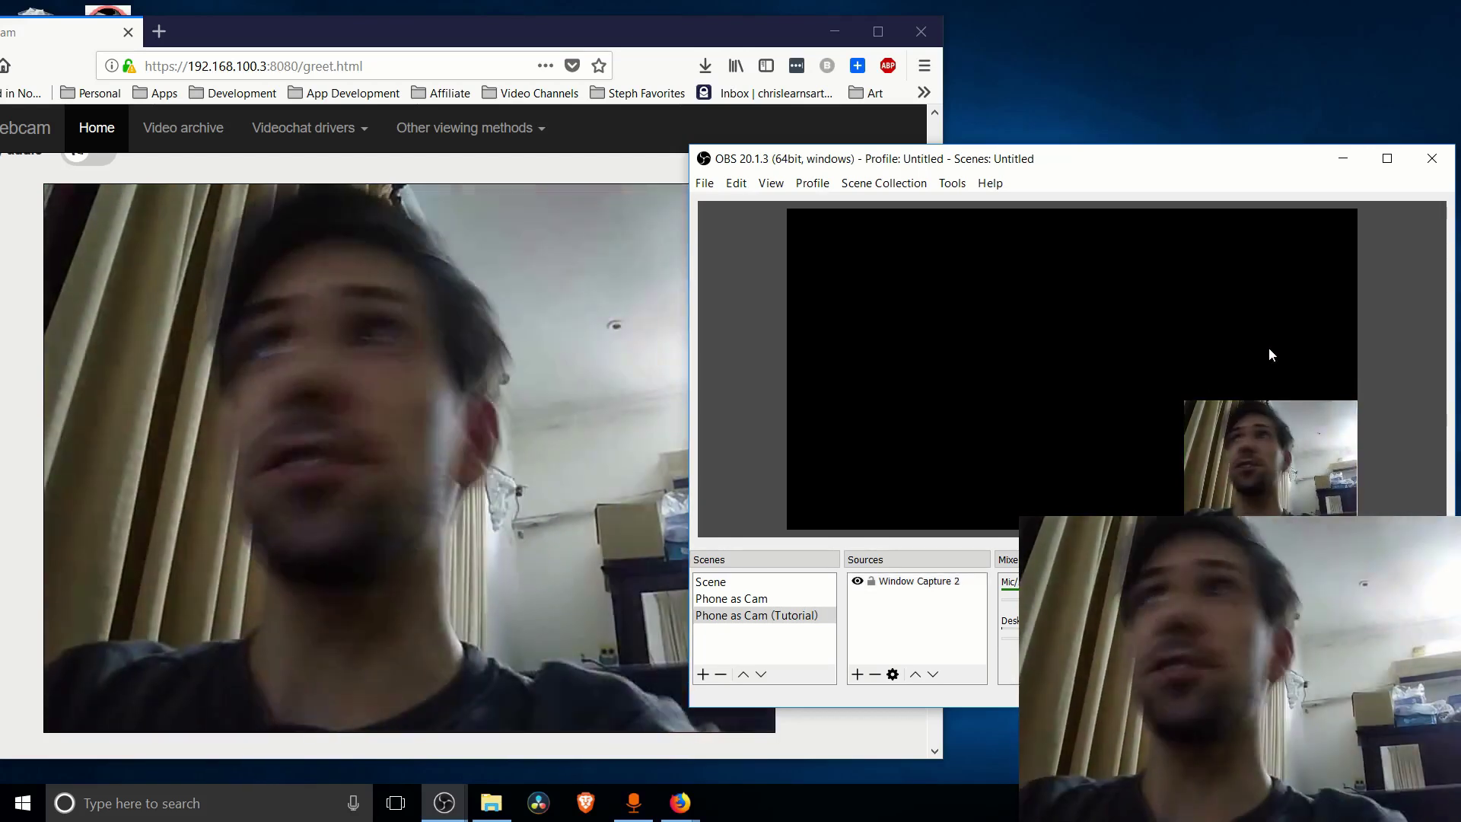